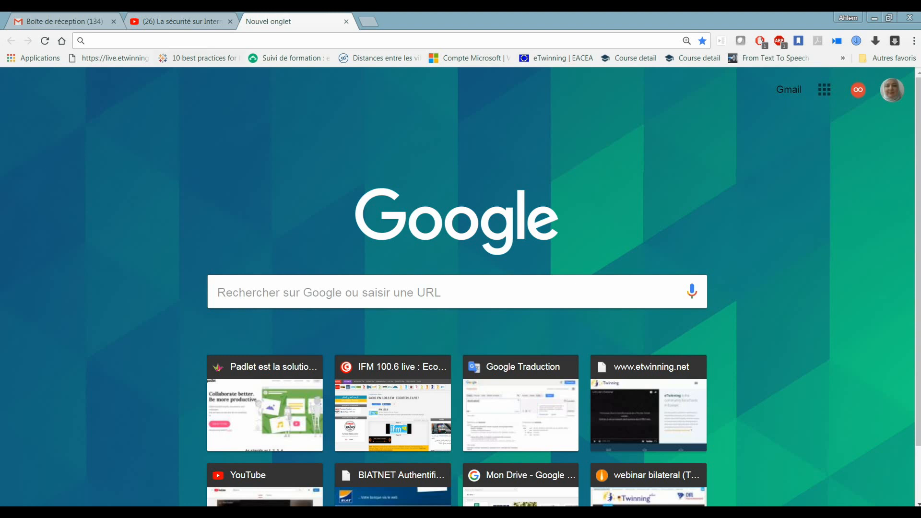
Open the Padlet website at padlet.com.
click(184, 40)
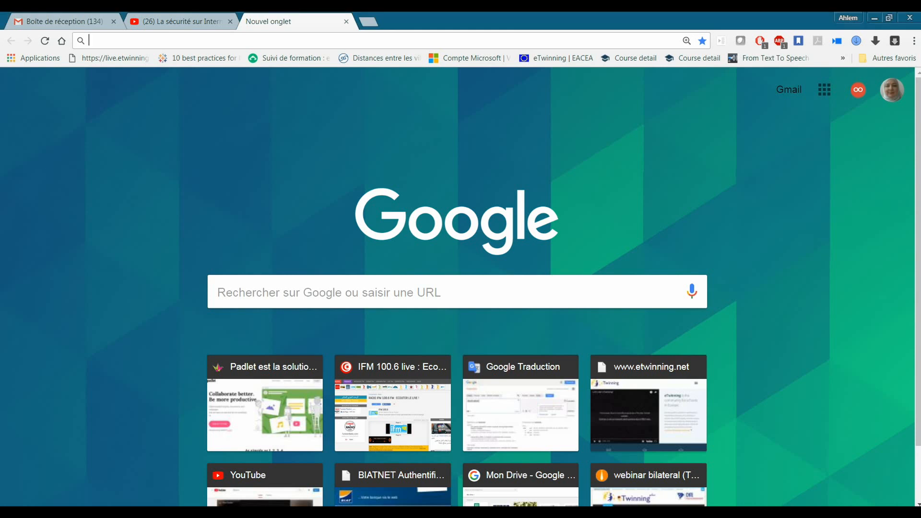
text(padlet)
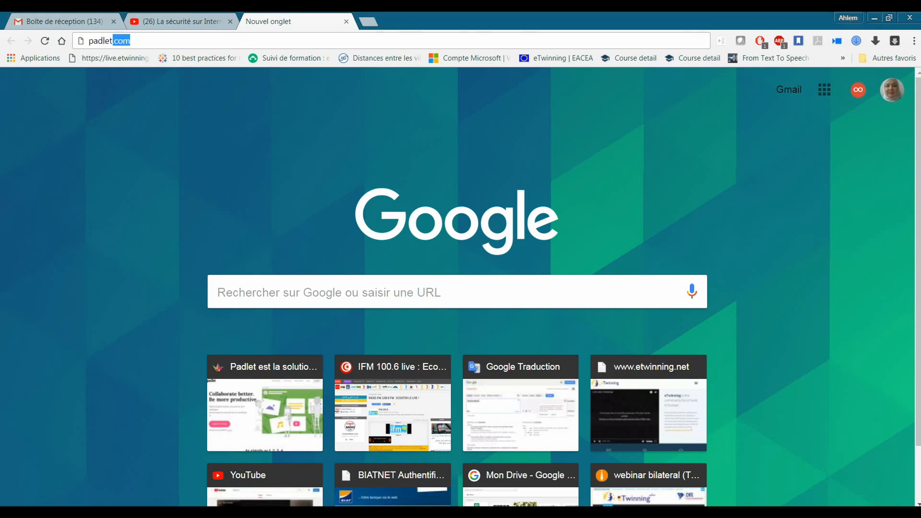
text(.com)
key(Return)
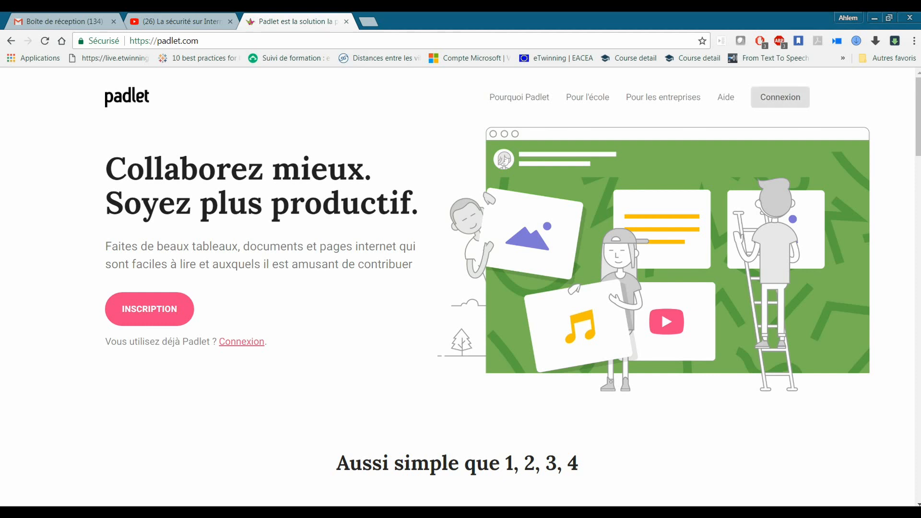
Sign in to Padlet with the existing Google account.
click(780, 98)
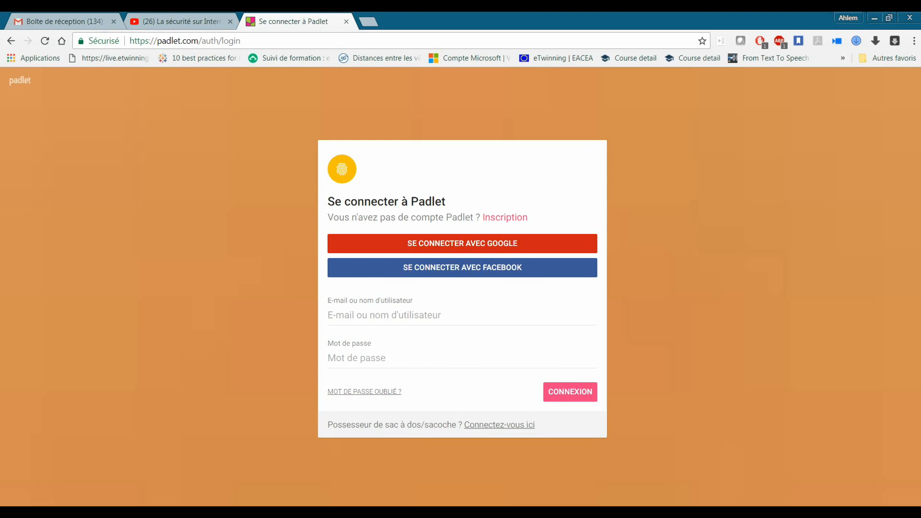
click(462, 243)
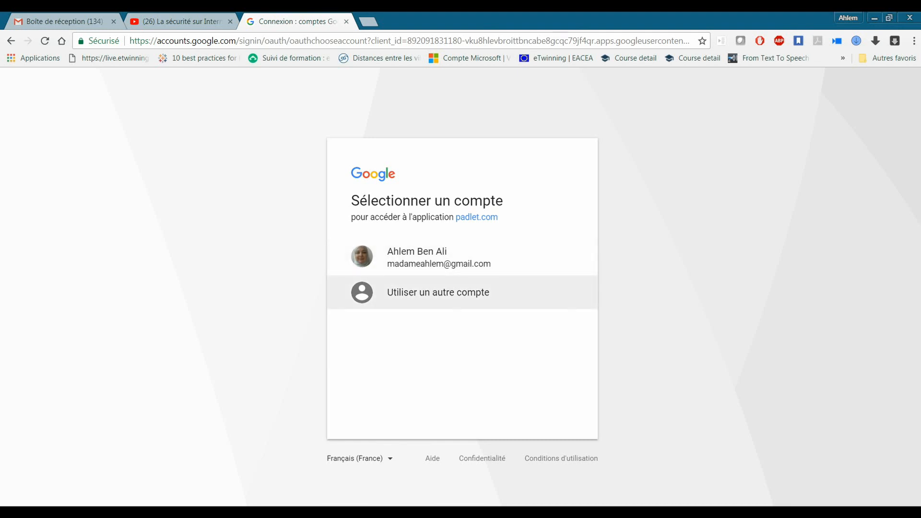
click(423, 257)
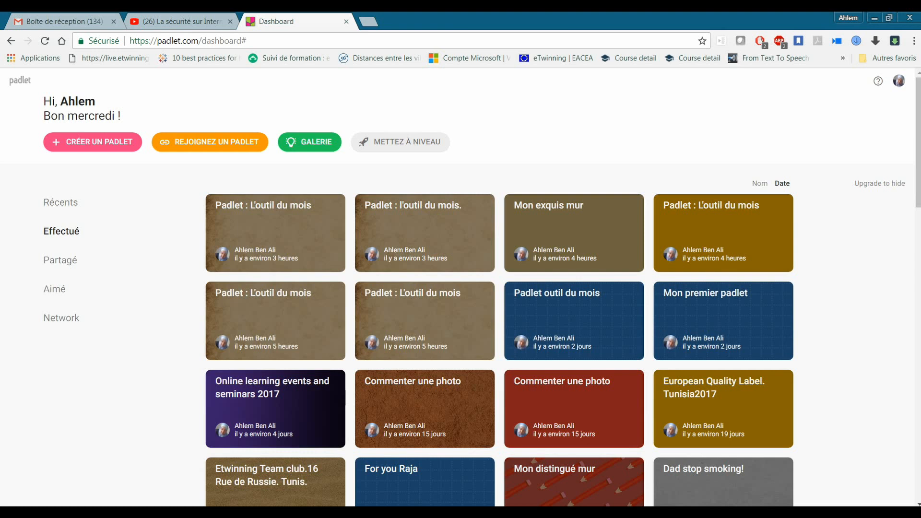
Look over the dashboard's existing padlets and create a new padlet with the Mur layout.
scroll(460, 288, down, 5)
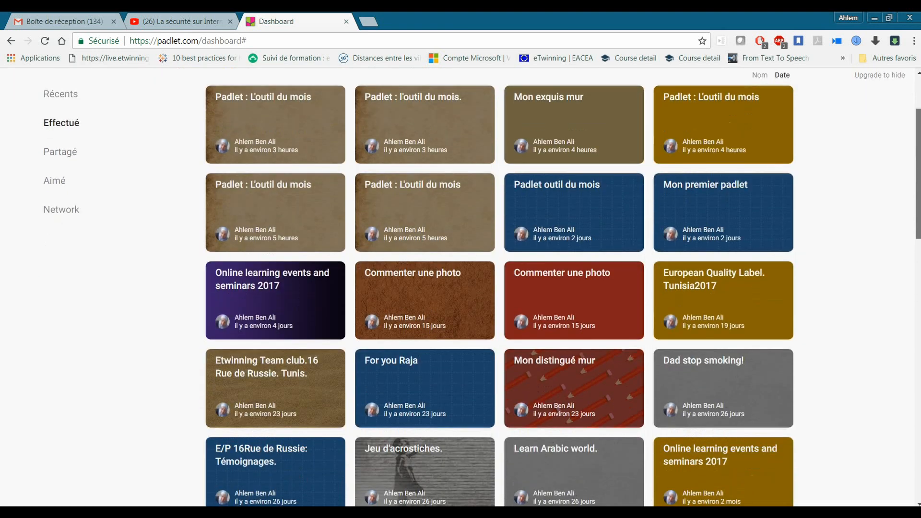
scroll(460, 288, up, 4)
scroll(461, 288, up, 2)
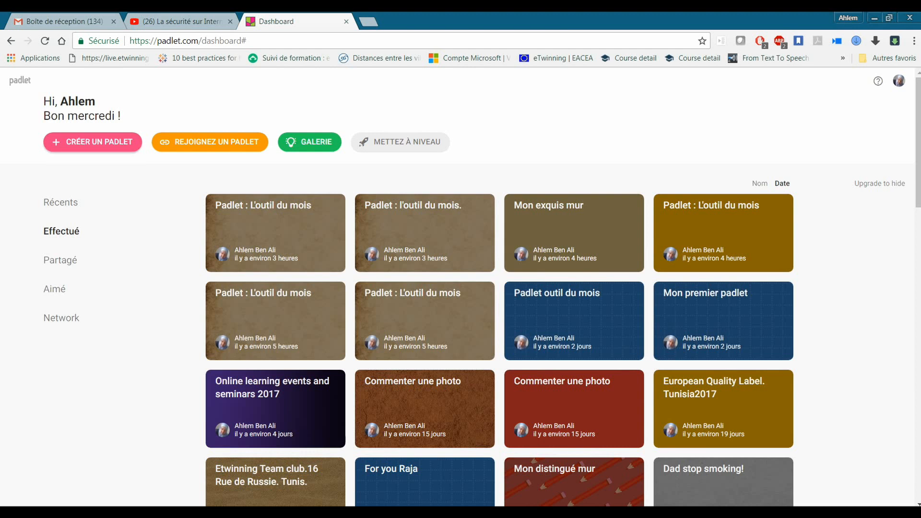
click(92, 142)
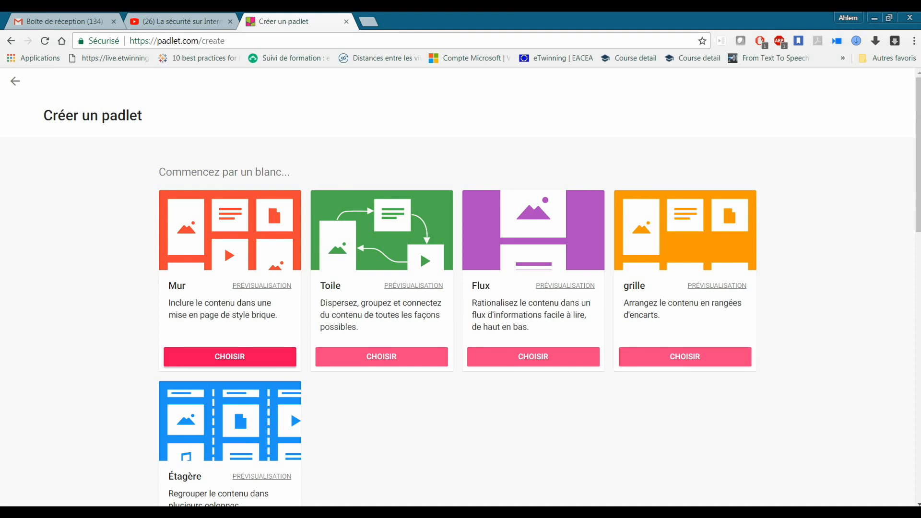
click(230, 357)
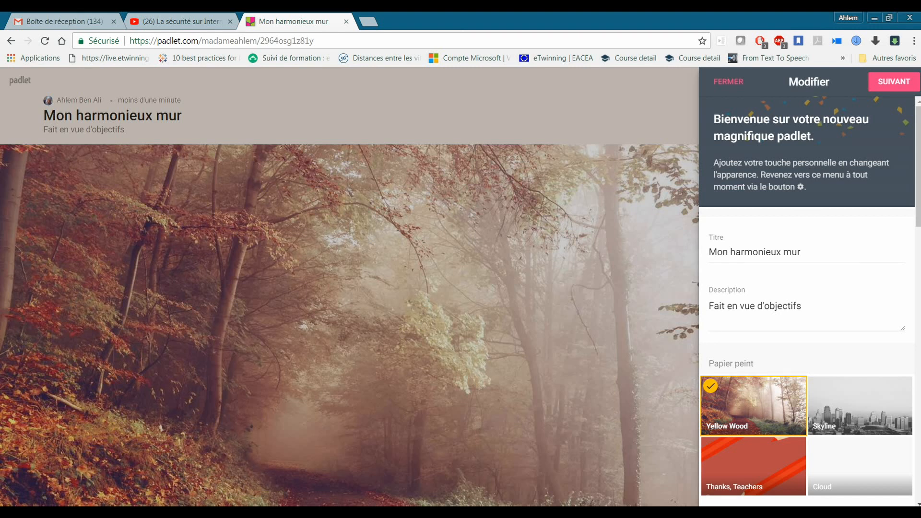
Change the new padlet's title to "Padlet : L'outil du mois.".
click(729, 82)
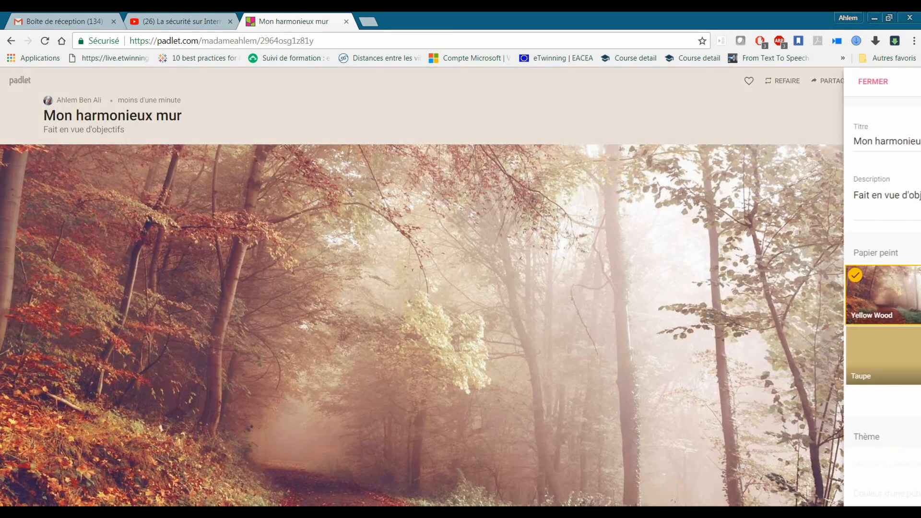
click(868, 81)
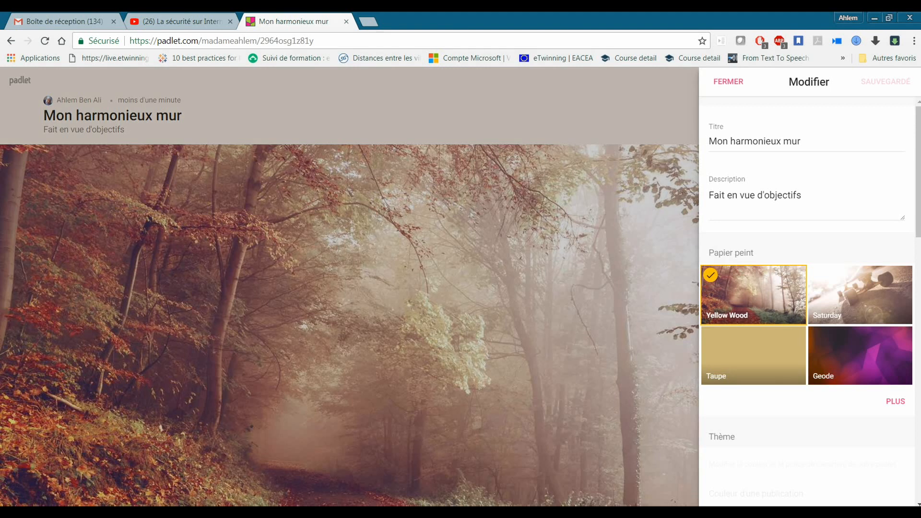
drag(709, 142, 802, 142)
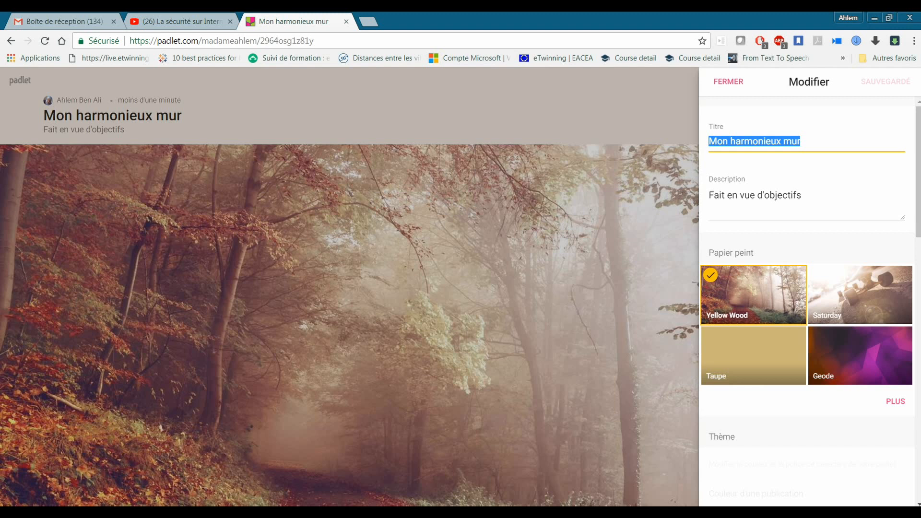
text(Padlet)
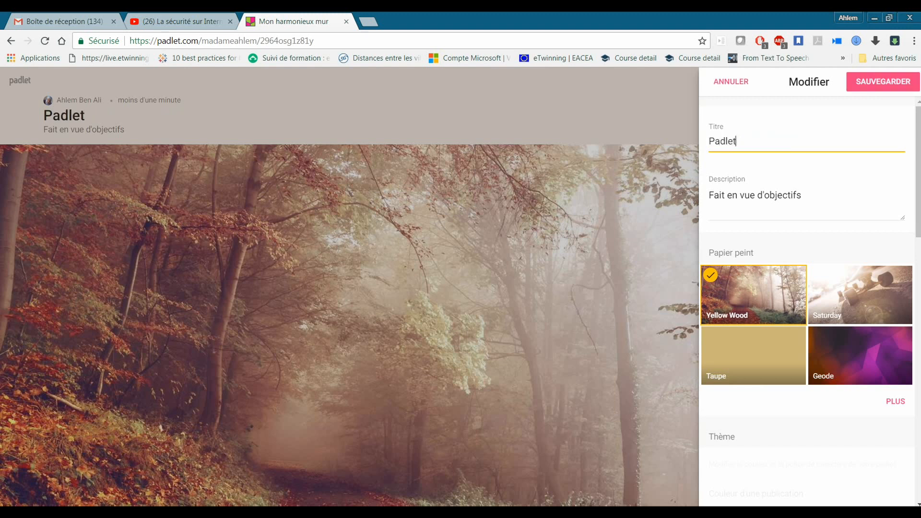
text( : L'outil du mois)
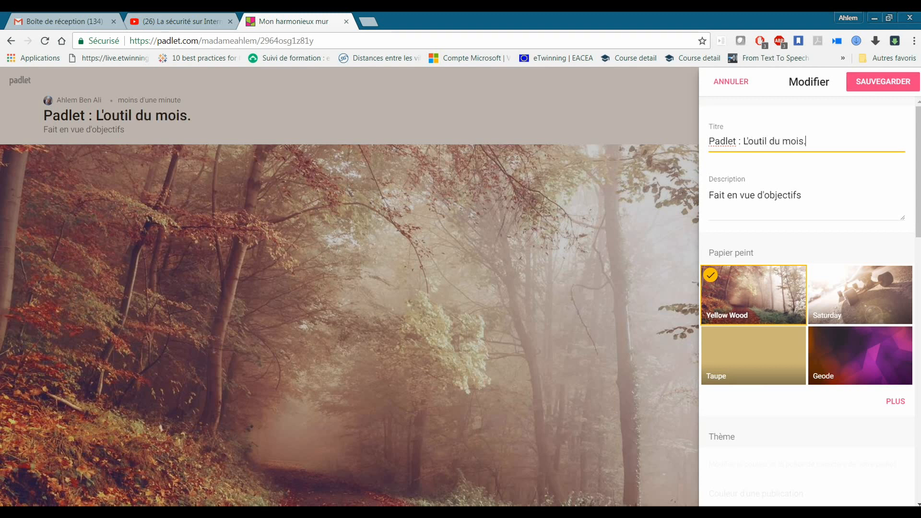
text(.)
Replace the padlet's description with "Les multi-usages de Padlet".
key(Tab)
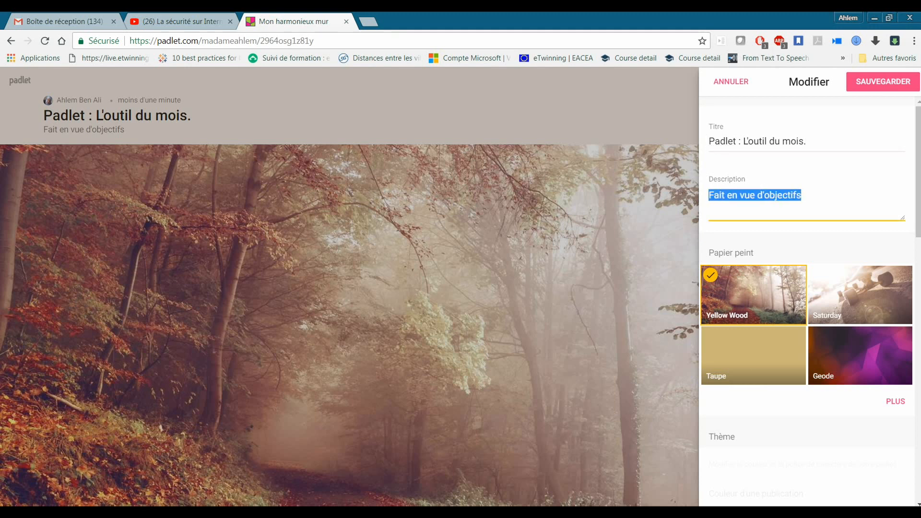
text(Les)
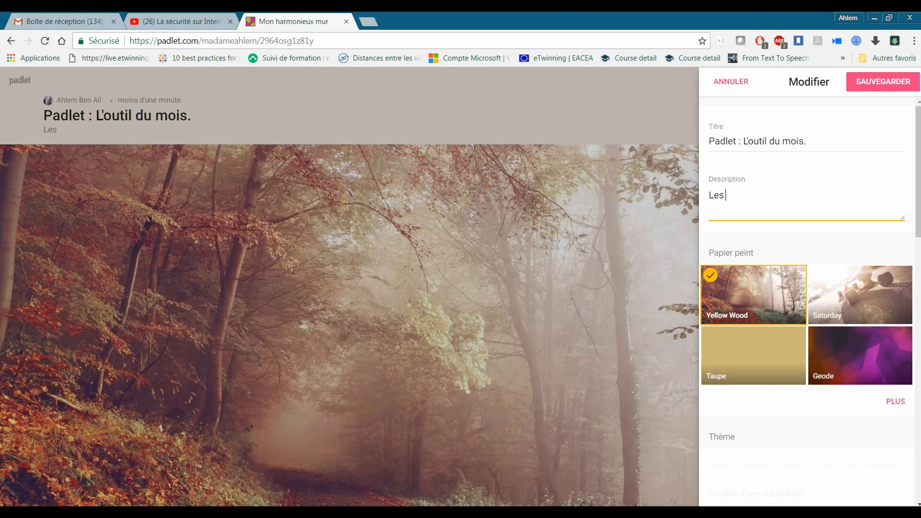
text( multi-usag)
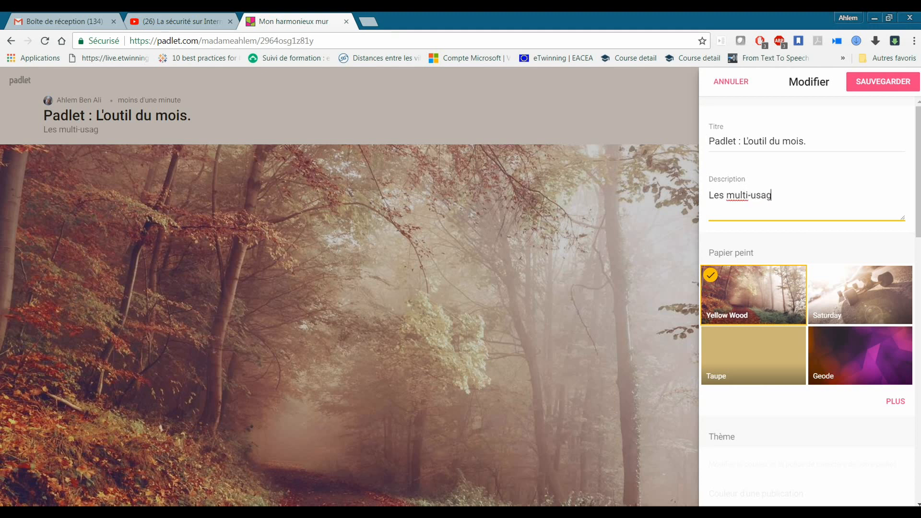
text(es de Padlet)
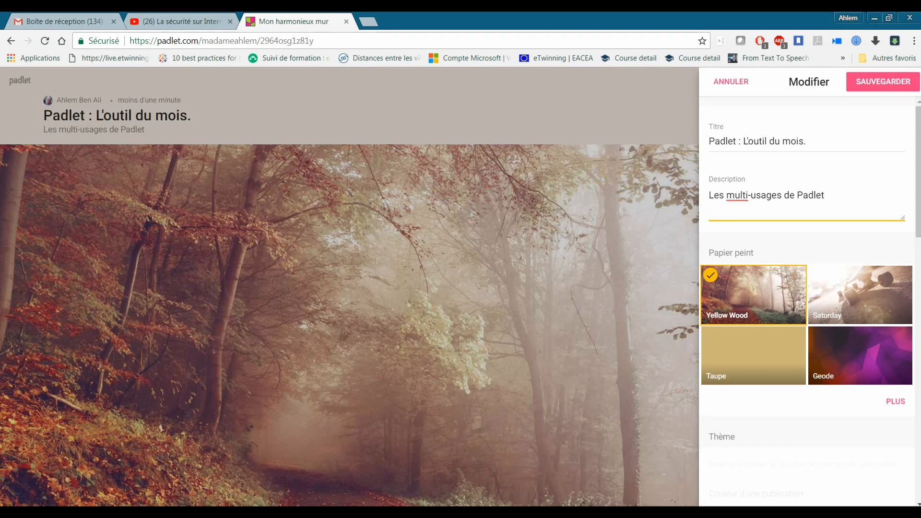
Try the Geode wallpaper on the padlet.
scroll(807, 288, down, 2)
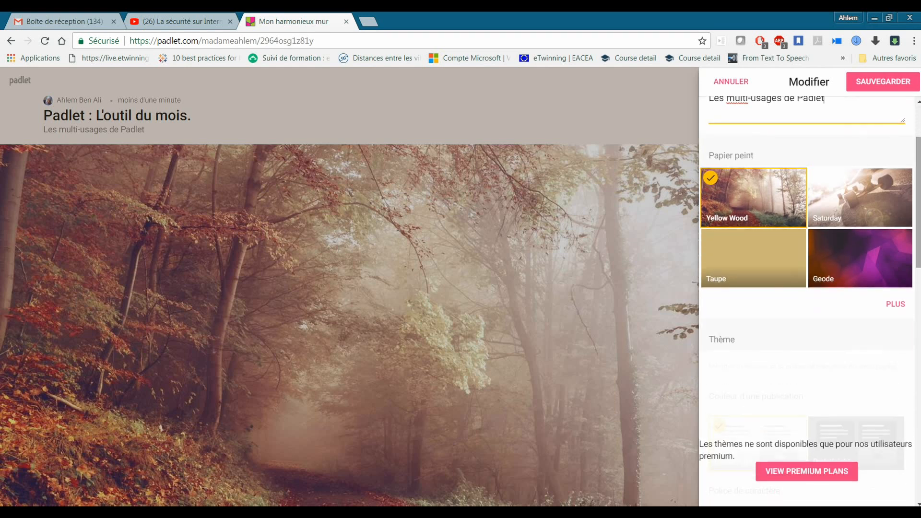
click(861, 258)
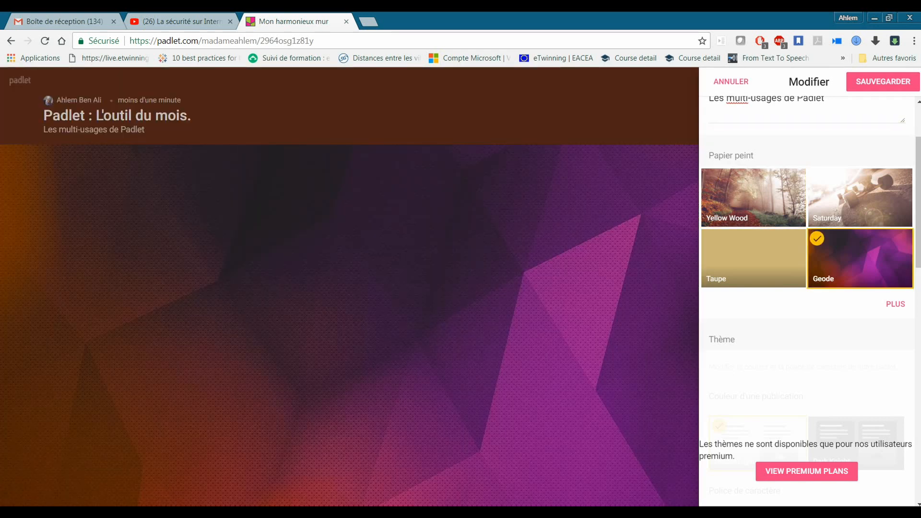
Check the options for adding a custom wallpaper, and set the padlet's wallpaper to Scroll from the full gallery.
click(896, 304)
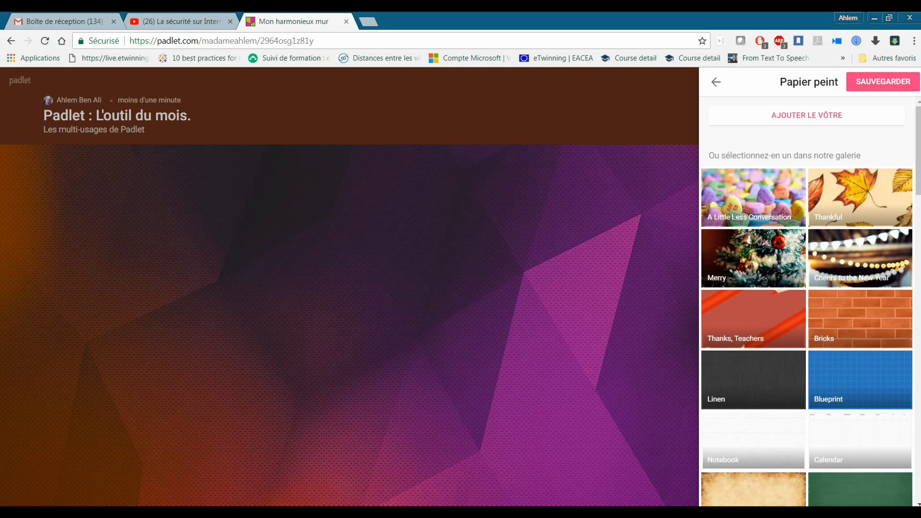
click(807, 115)
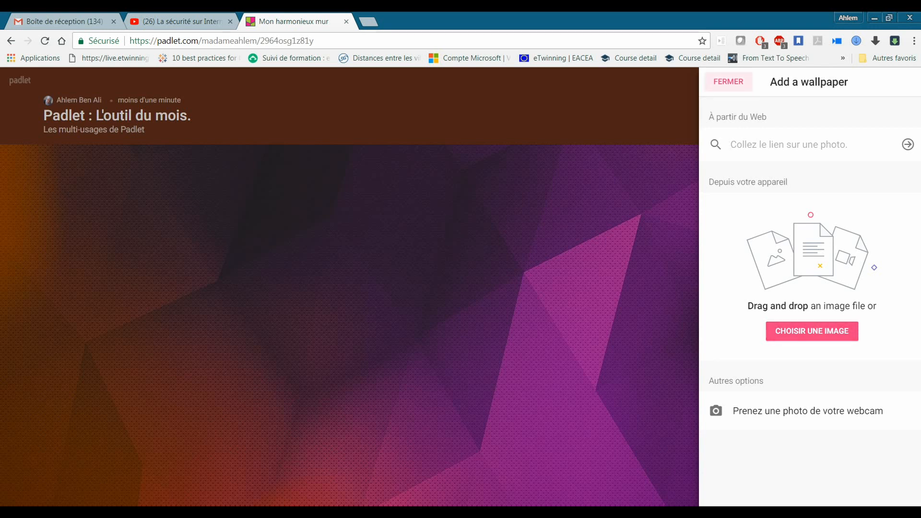
click(728, 82)
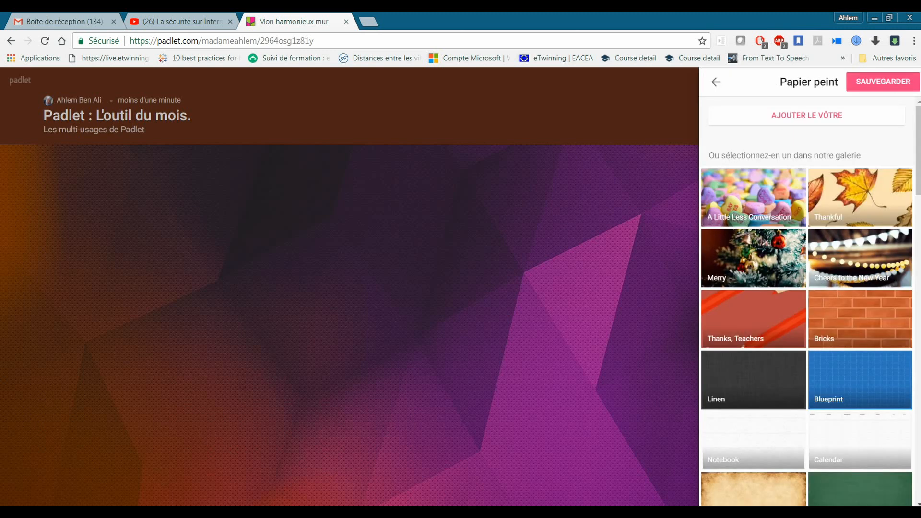
scroll(754, 321, down, 3)
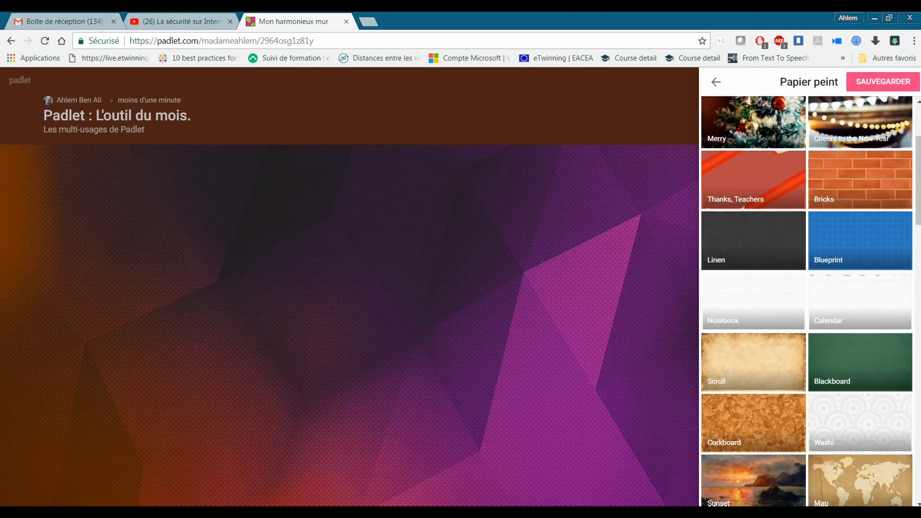
click(753, 321)
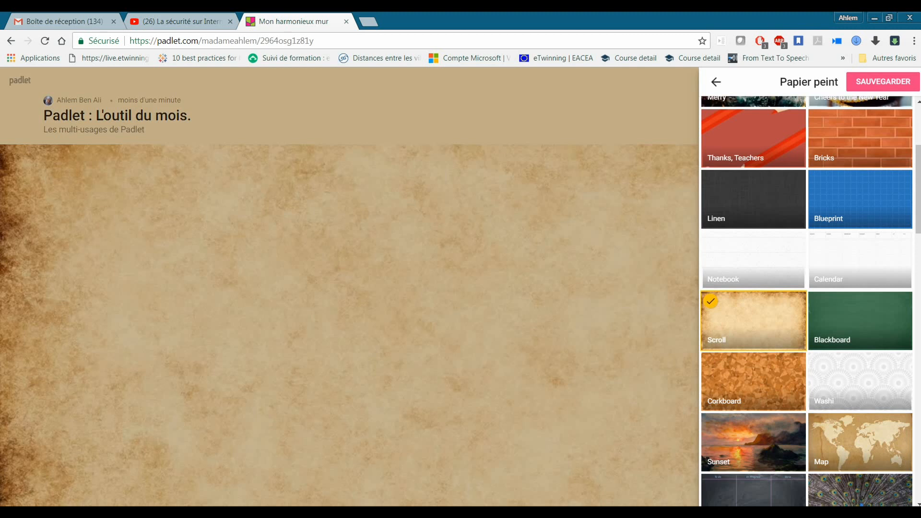
click(716, 82)
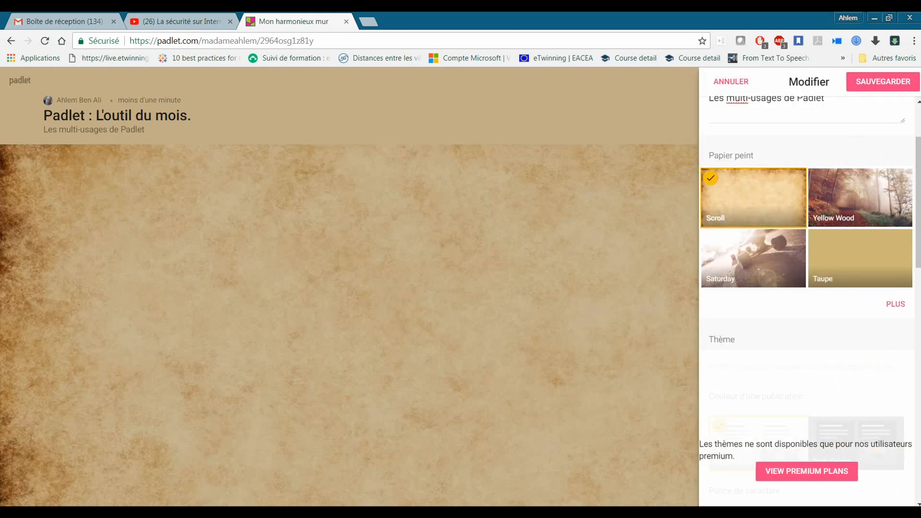
Look over the padlet's theme section, and try the Christmas tree as the padlet's icon.
scroll(807, 288, down, 3)
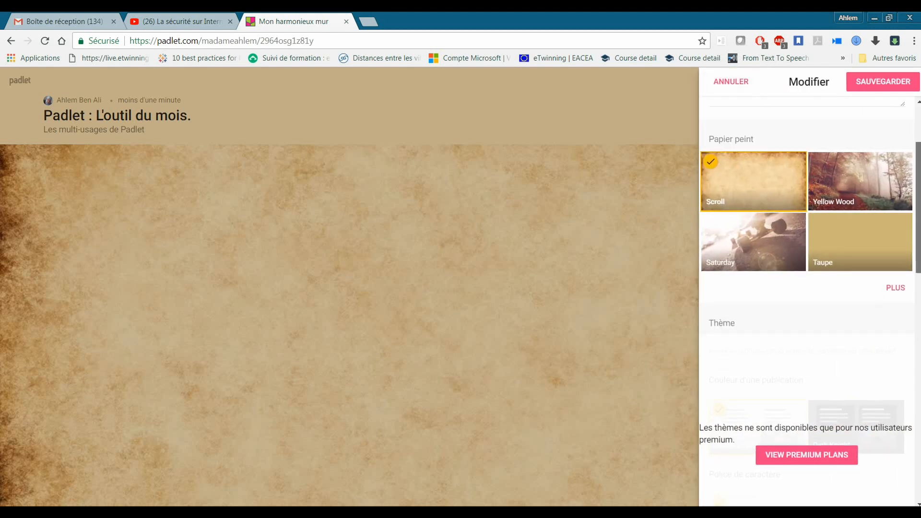
scroll(806, 288, down, 3)
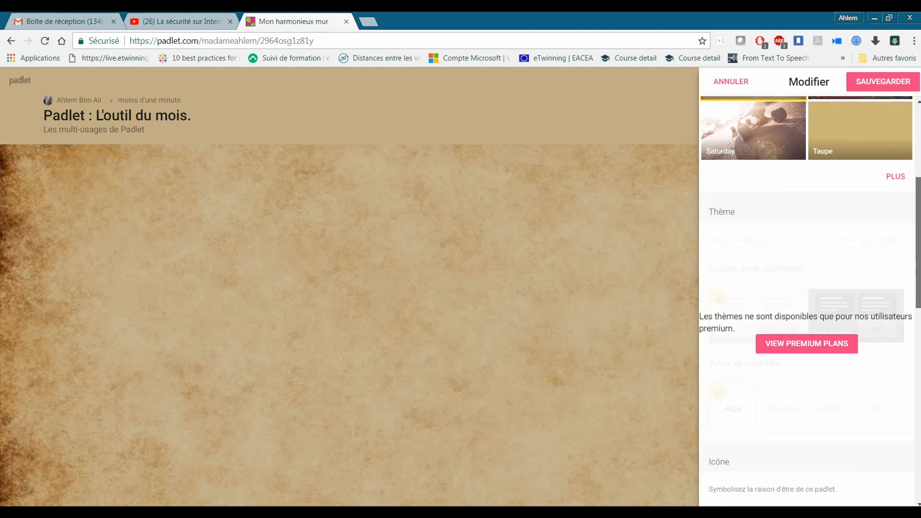
scroll(806, 288, up, 2)
scroll(806, 288, down, 5)
scroll(807, 288, up, 3)
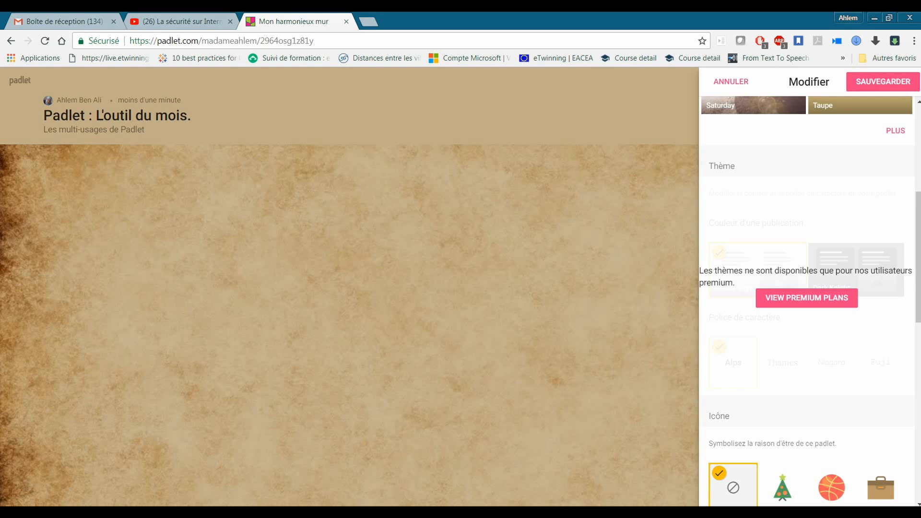
scroll(810, 301, down, 2)
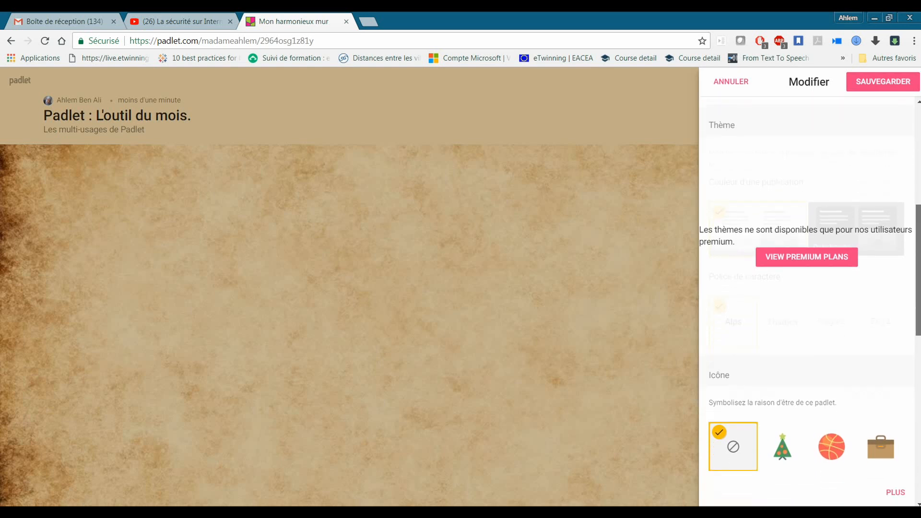
scroll(811, 301, down, 1)
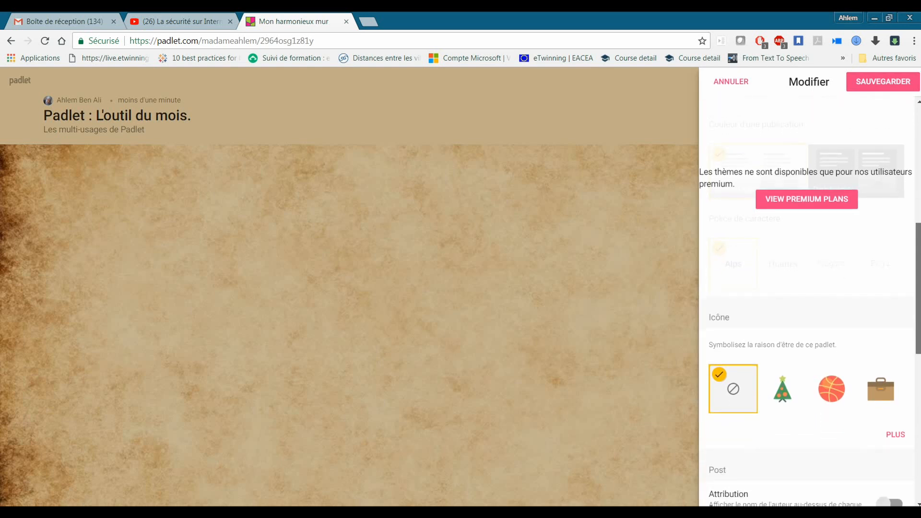
scroll(810, 301, down, 1)
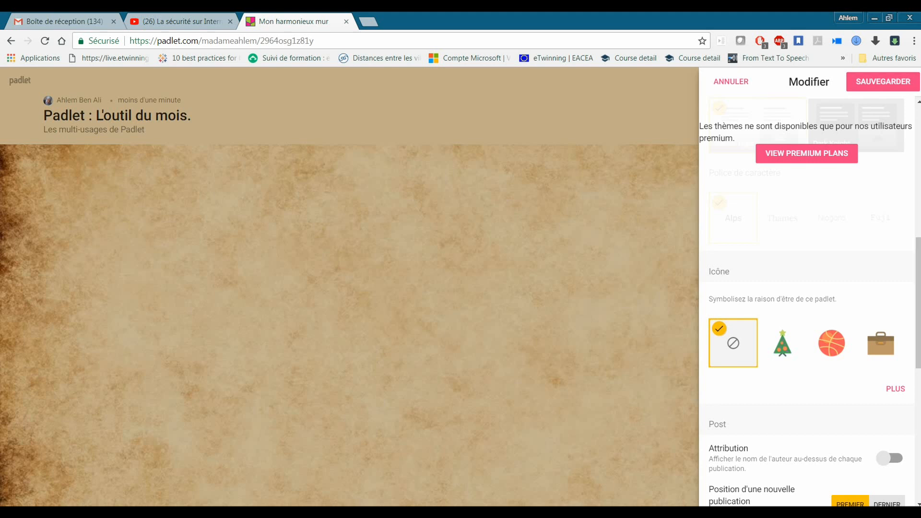
click(783, 343)
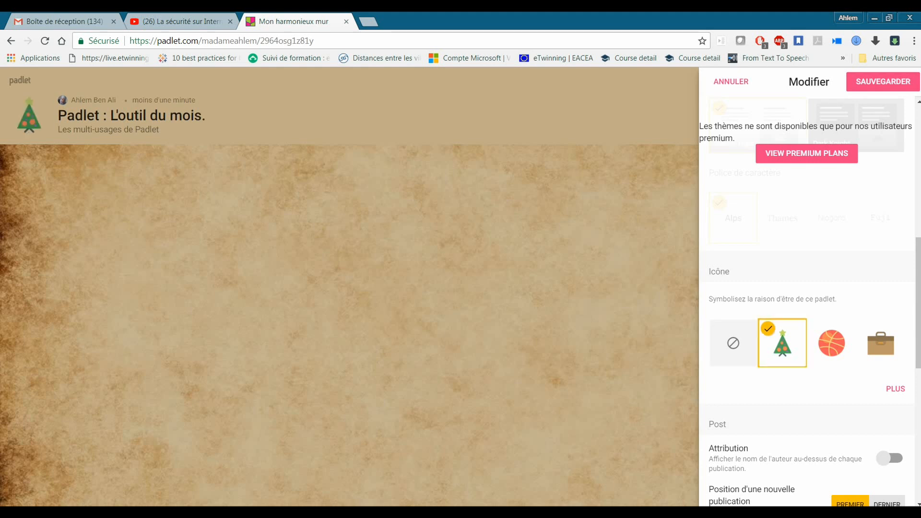
Check the options for adding a custom icon, and set the padlet's icon to the shop from the full gallery.
click(896, 389)
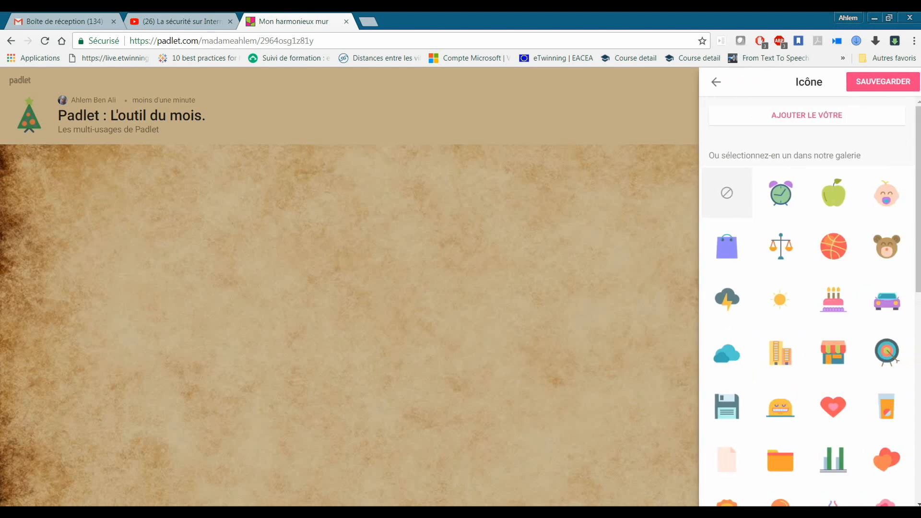
click(807, 116)
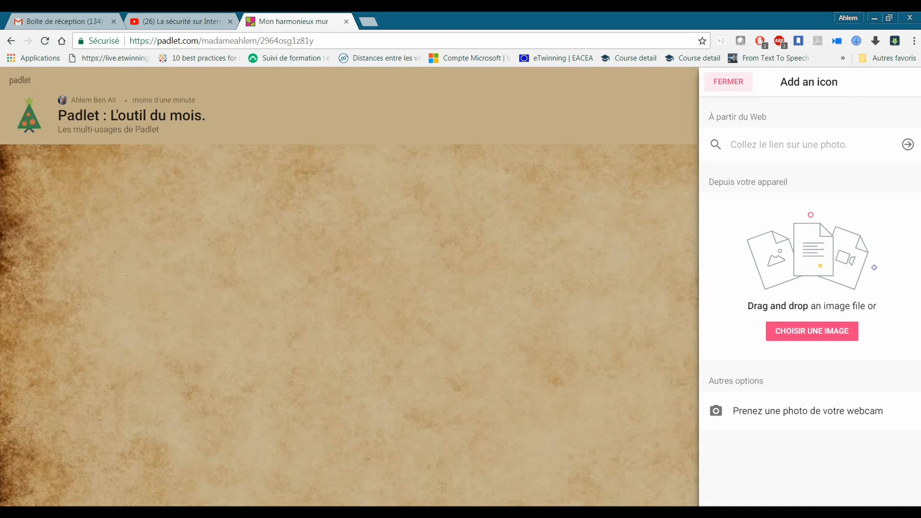
click(728, 82)
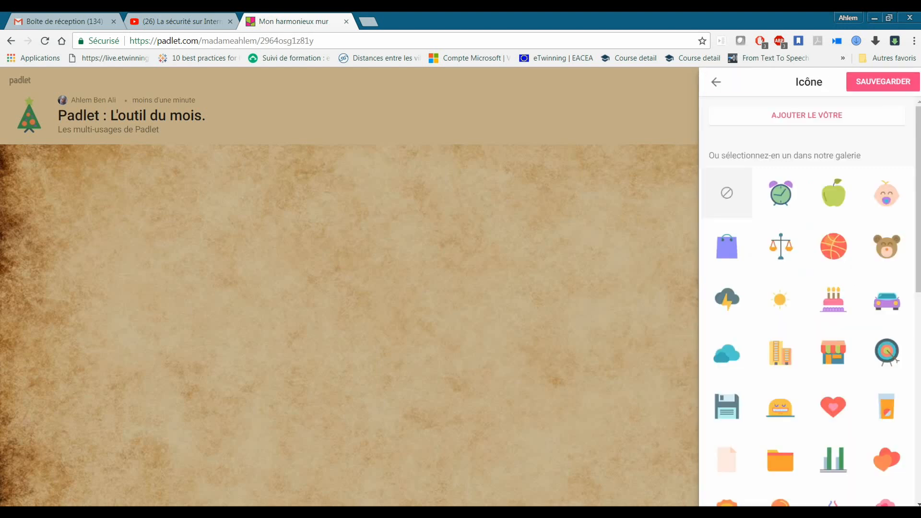
scroll(810, 302, down, 2)
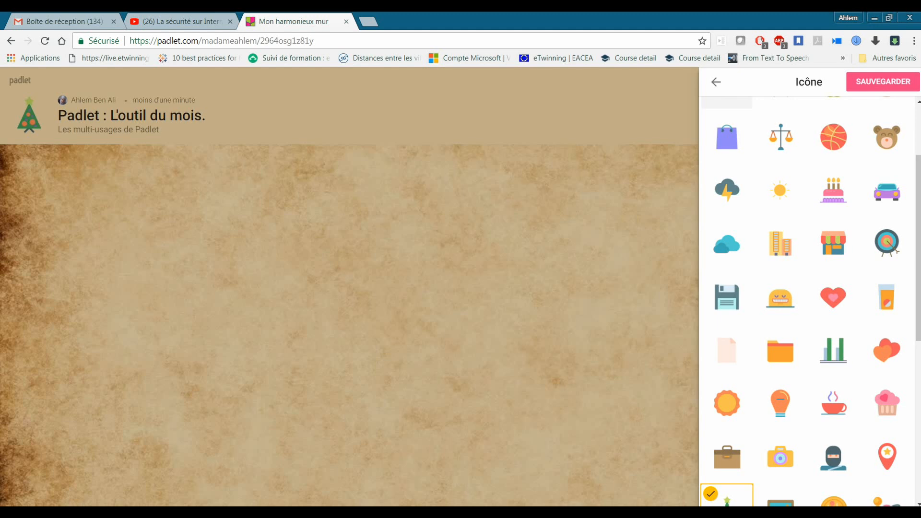
click(834, 244)
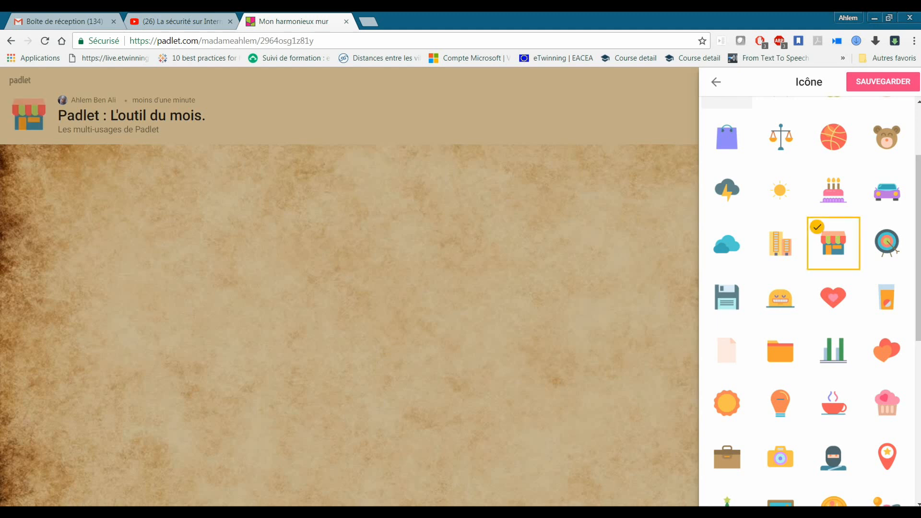
click(716, 82)
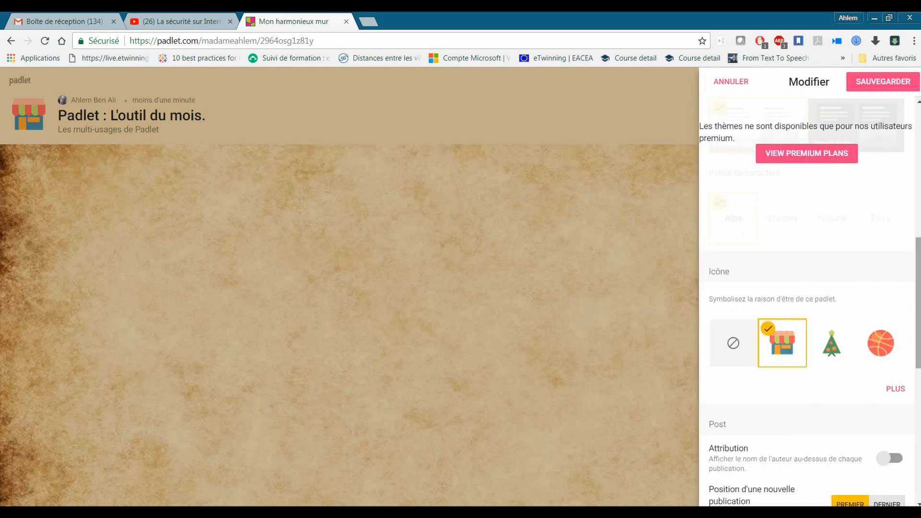
Try switching author attribution on and placing new posts last, and restore attribution to off and the position to Premier.
scroll(810, 298, down, 5)
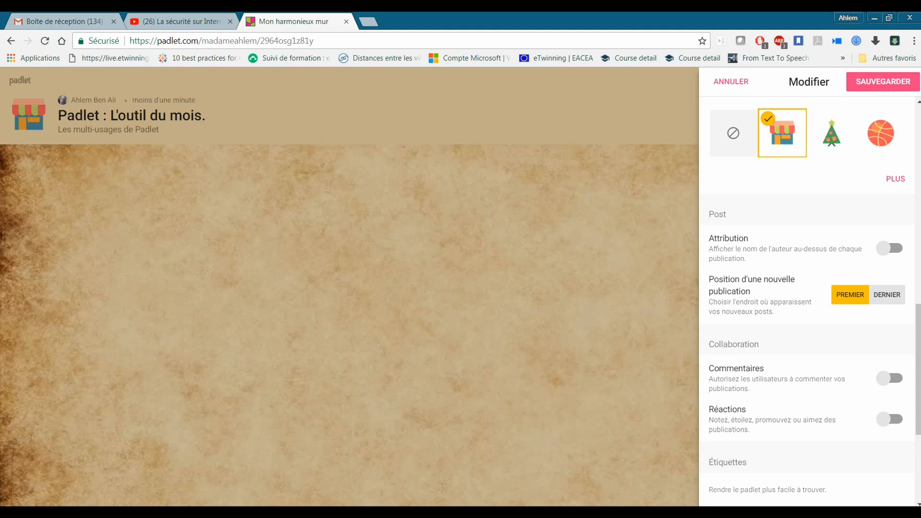
click(890, 248)
click(891, 248)
click(887, 295)
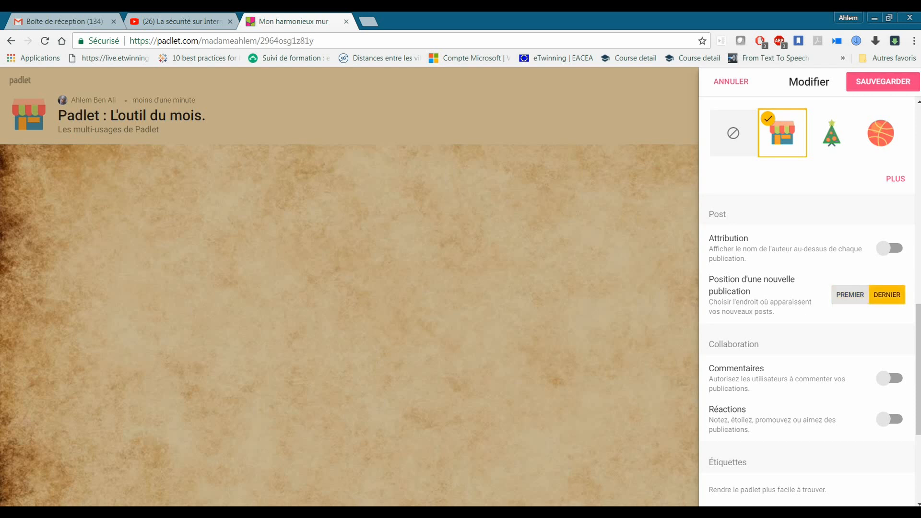
click(851, 295)
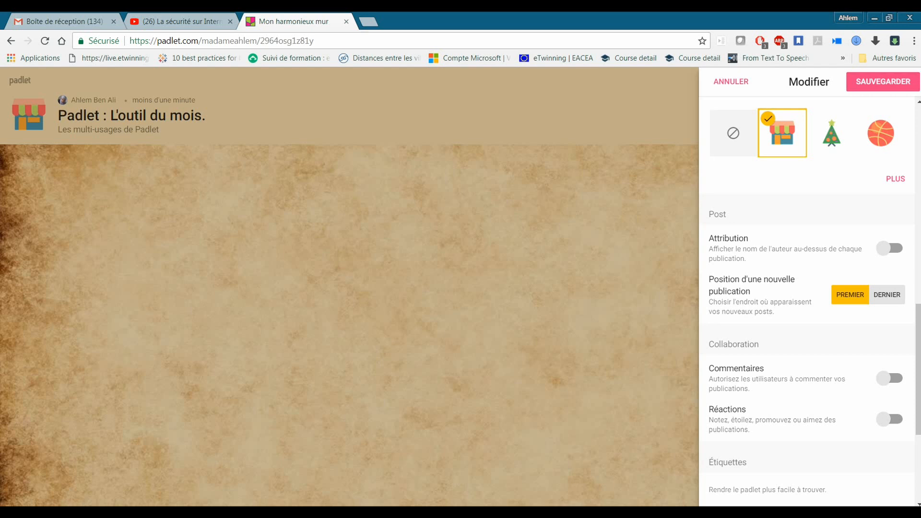
Enable comments and reactions for the padlet's posts, with Voter as the reaction type.
scroll(811, 302, down, 2)
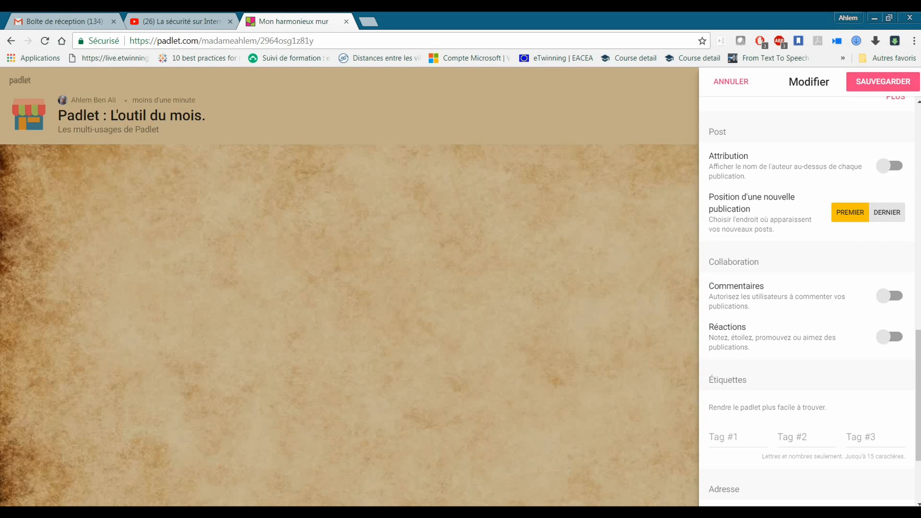
click(891, 296)
click(890, 337)
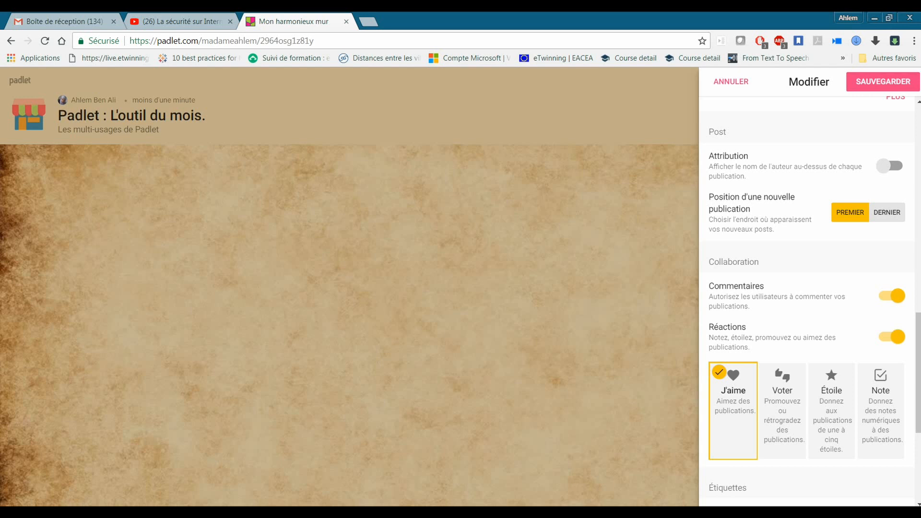
click(783, 411)
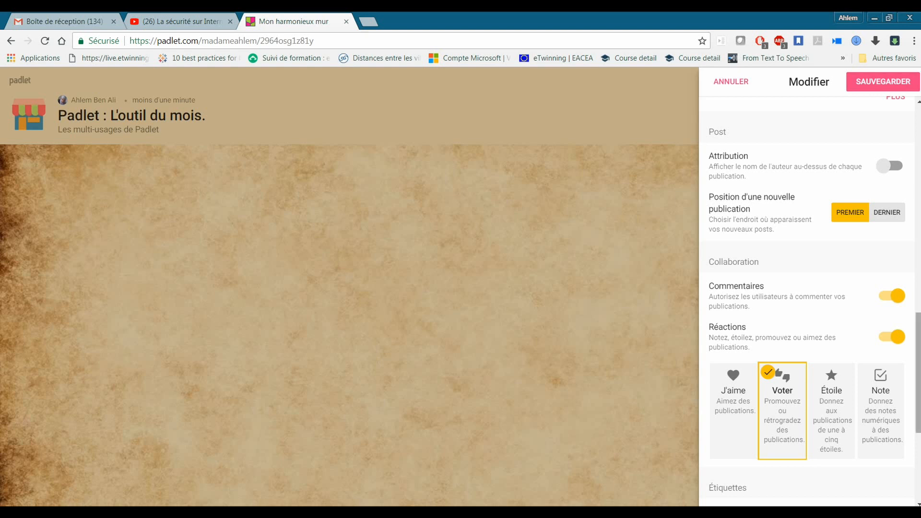
Review the tag and address fields, save the padlet's modified settings and close them.
scroll(811, 295, down, 1)
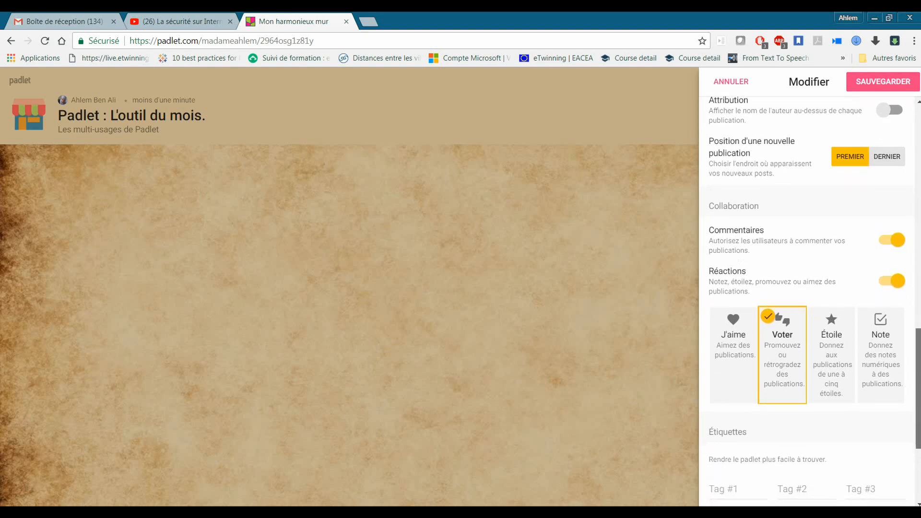
scroll(811, 297, down, 3)
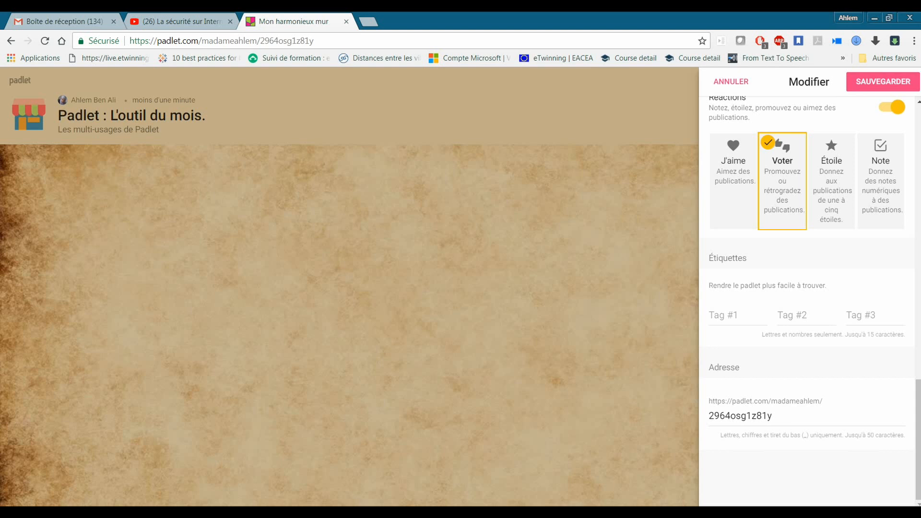
scroll(810, 302, up, 8)
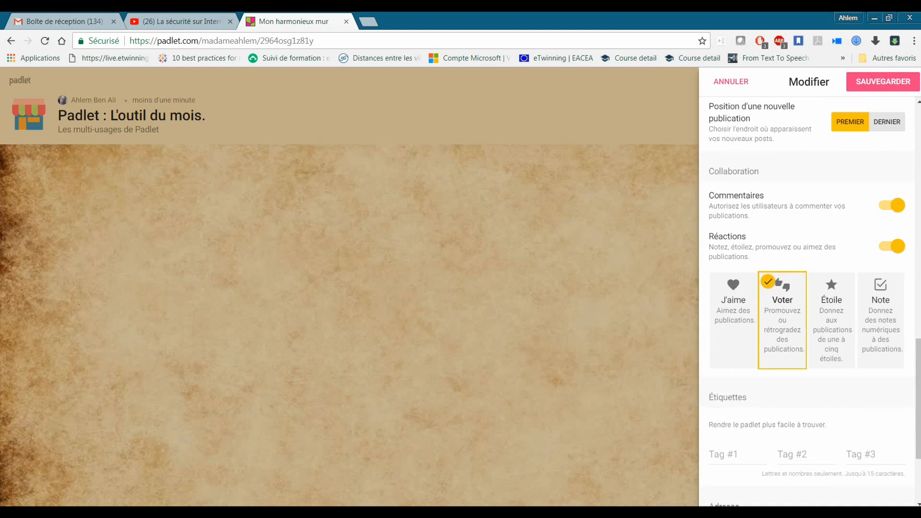
scroll(806, 259, up, 3)
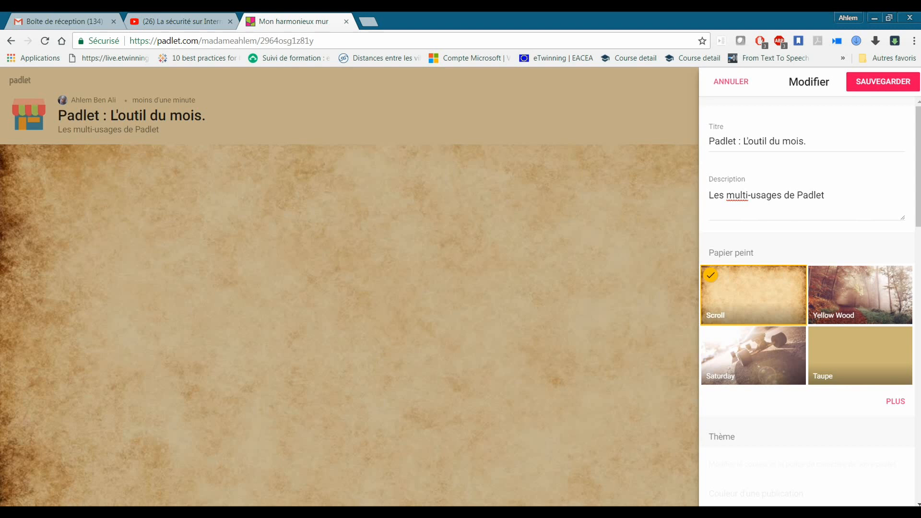
click(883, 81)
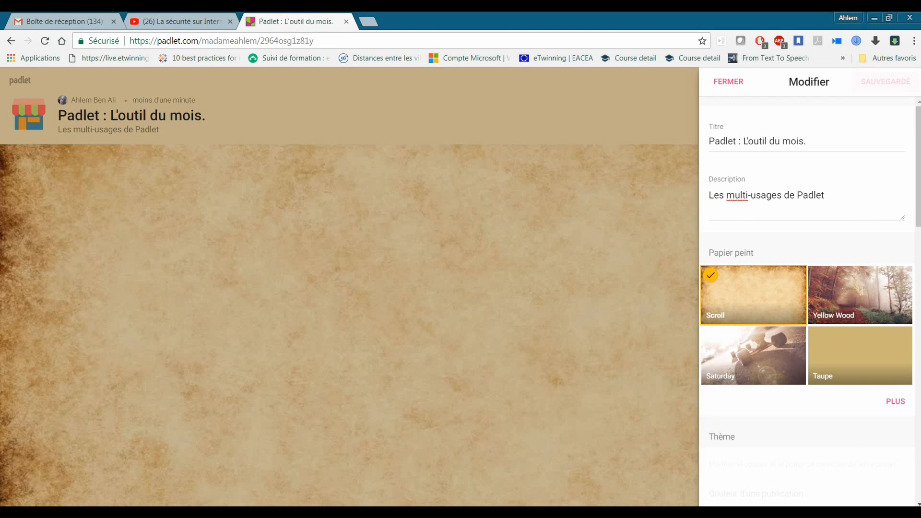
scroll(806, 297, down, 12)
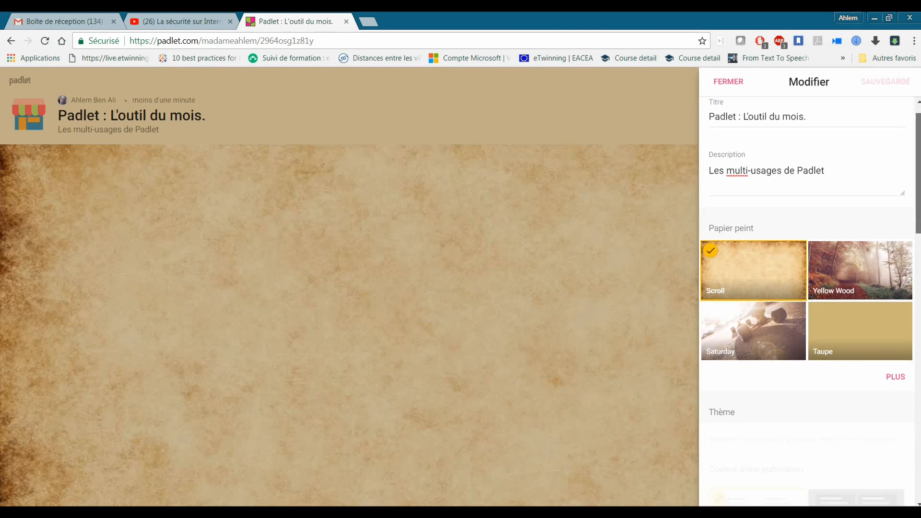
scroll(806, 297, down, 2)
scroll(806, 297, up, 10)
scroll(806, 297, up, 3)
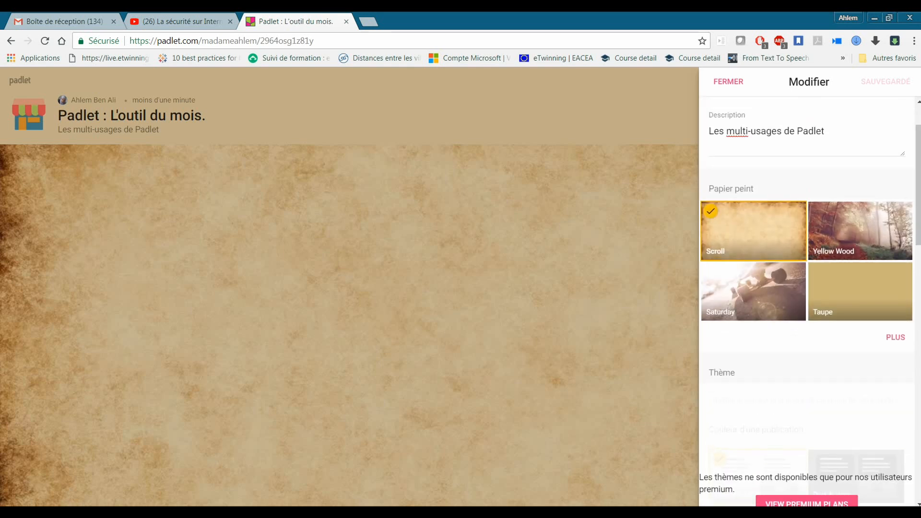
click(728, 82)
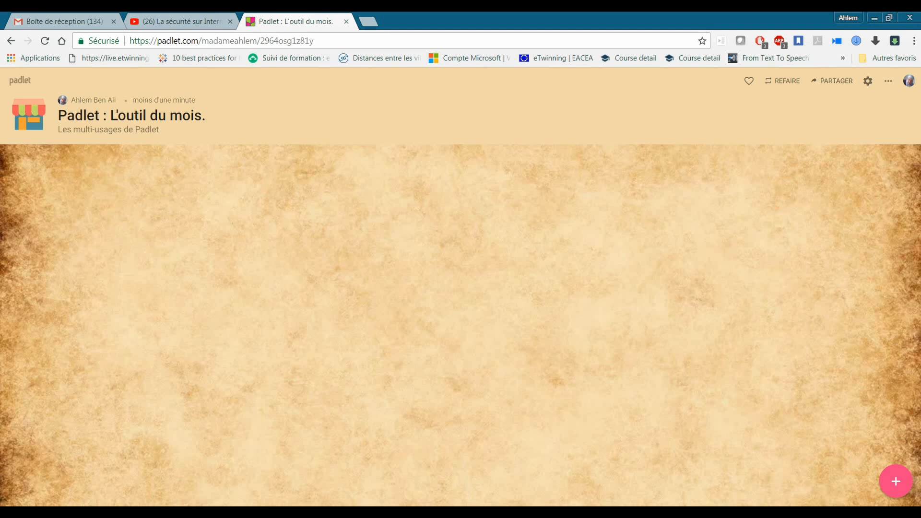
Reopen the padlet's settings to review the saved icon, post, collaboration, tag and address options, and close them.
click(868, 81)
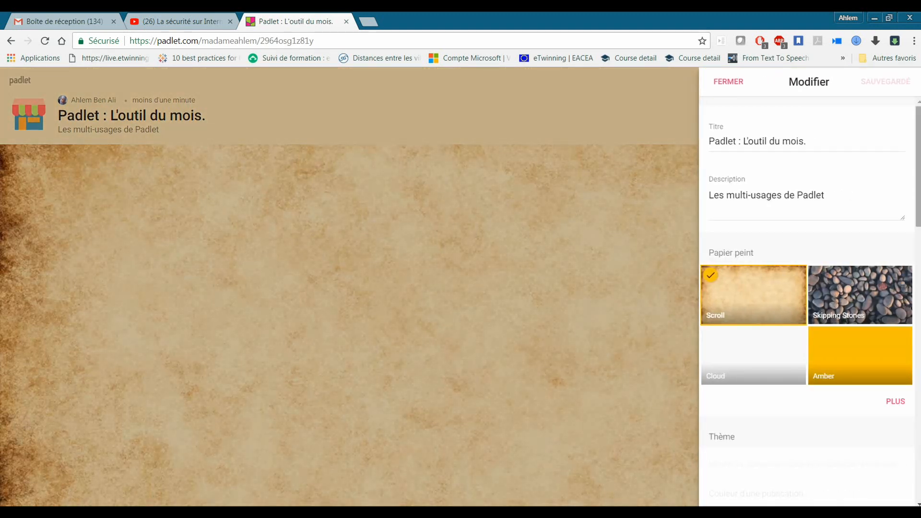
scroll(806, 288, down, 15)
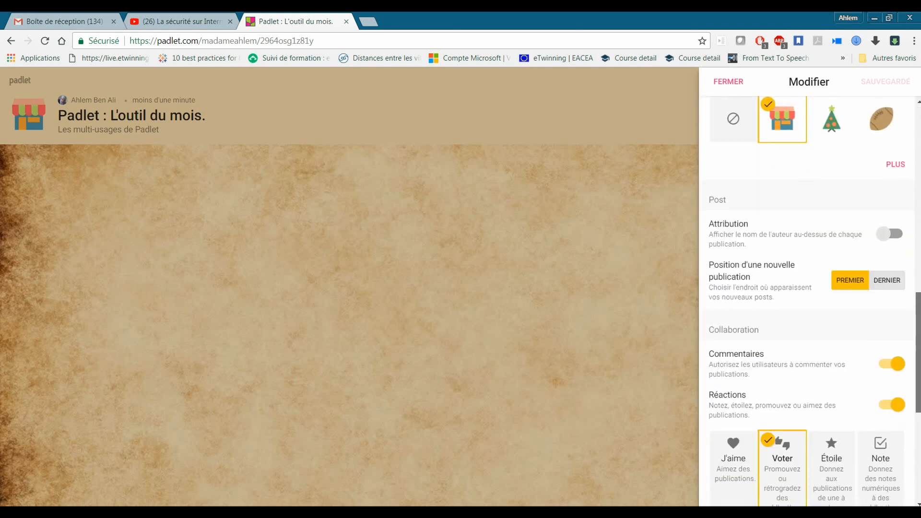
scroll(806, 288, down, 1)
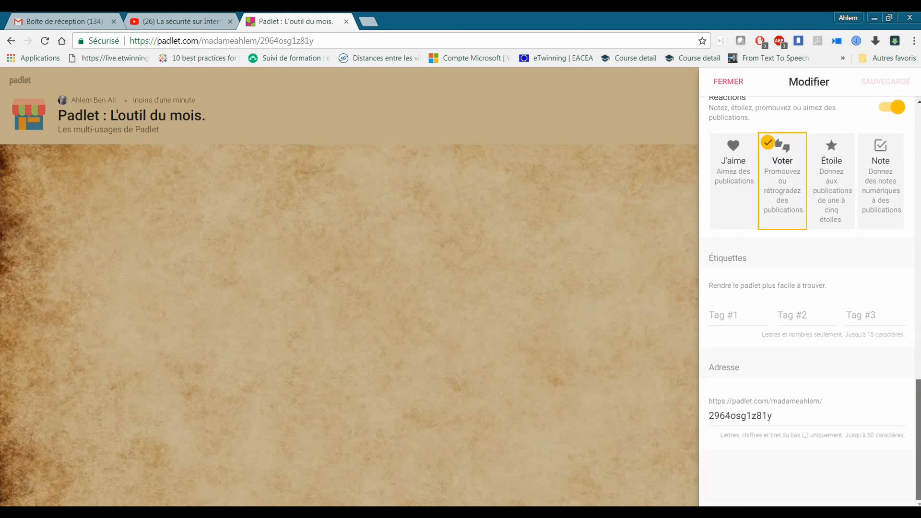
scroll(806, 288, up, 6)
click(729, 82)
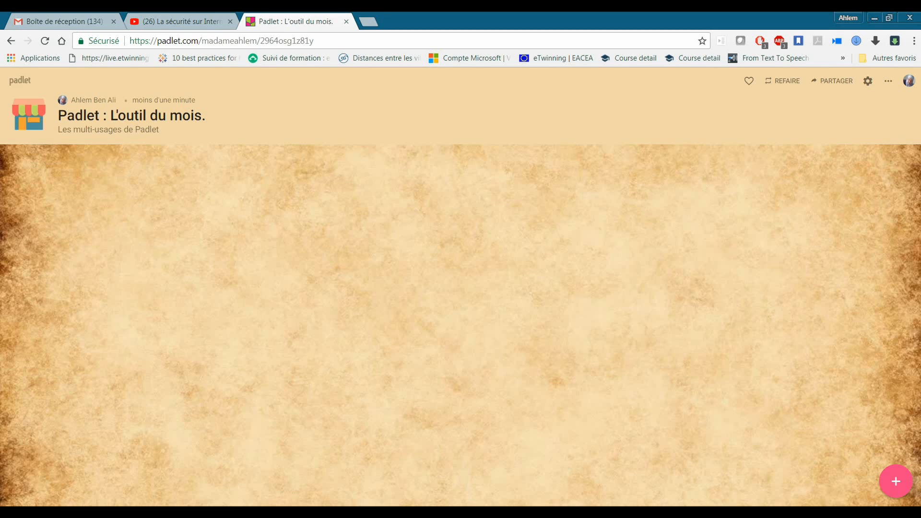
Add a new post titled with the author's full name, and attach the group photo from the padlet drive.
click(896, 481)
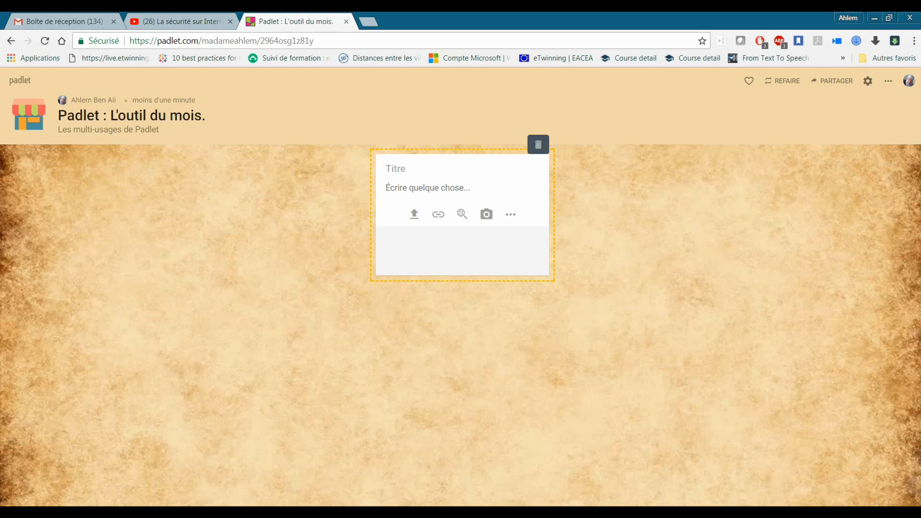
text(Ahlem Ben Ali)
click(408, 187)
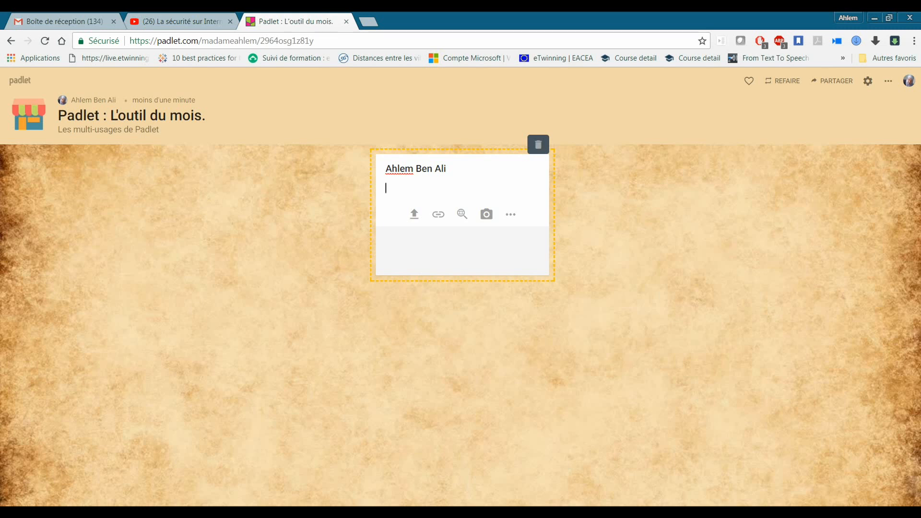
click(415, 214)
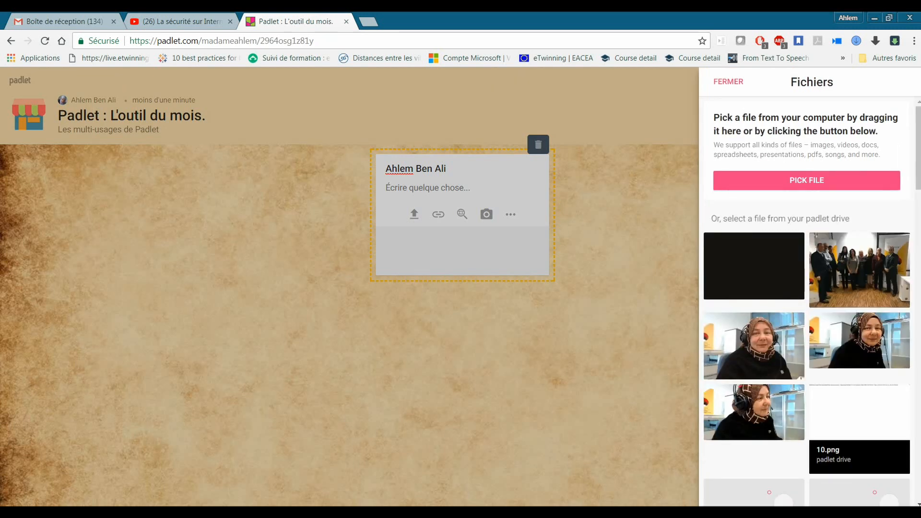
click(856, 267)
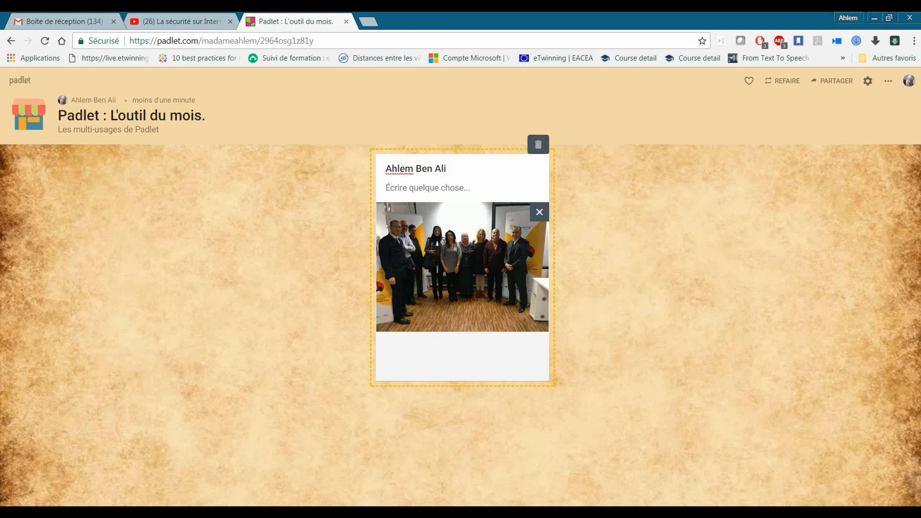
Remove the group photo from the new post, upload it again from the computer, and publish the post.
click(540, 212)
click(414, 214)
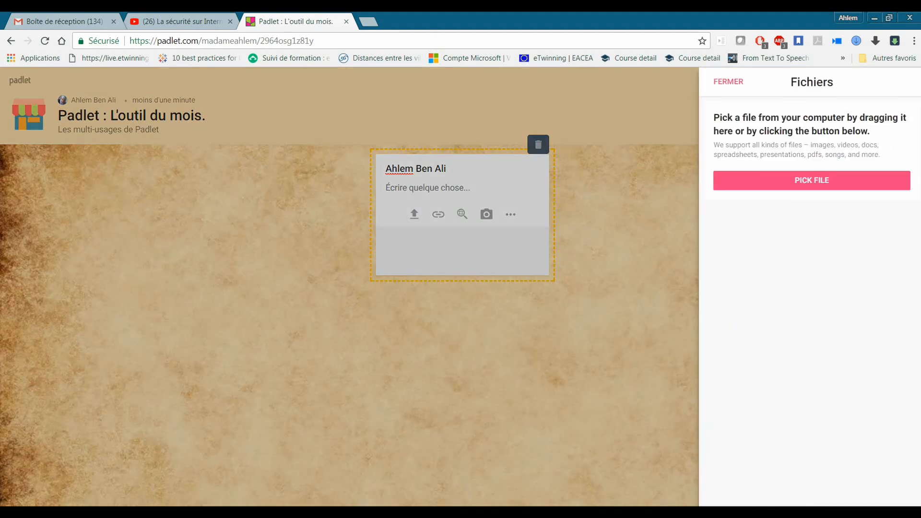
click(859, 270)
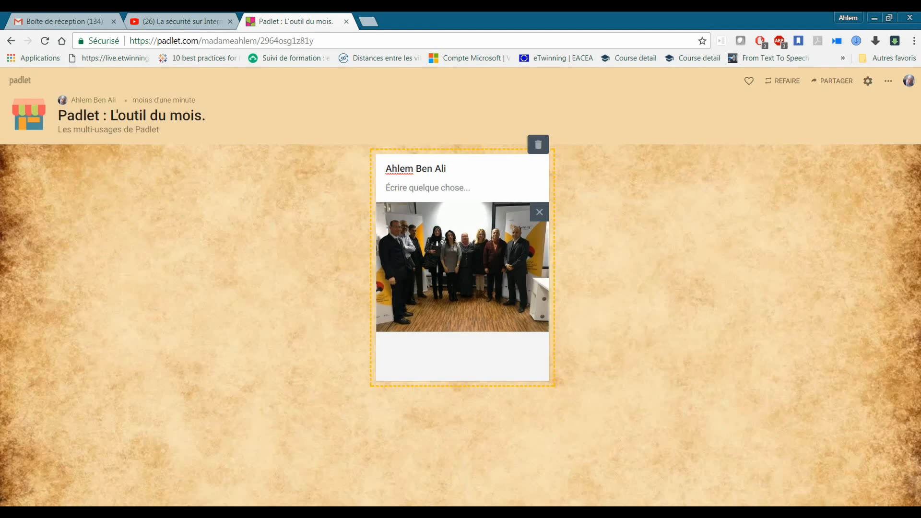
key(Escape)
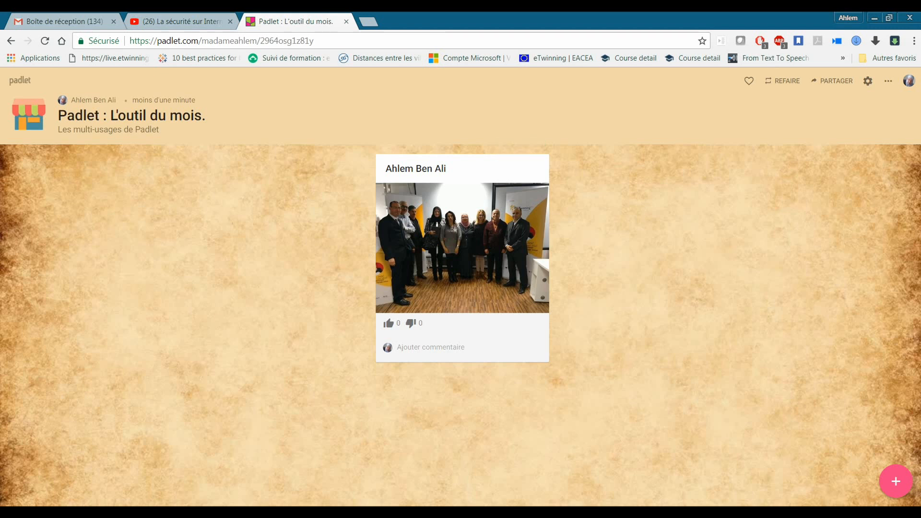
Post the comment "Hello !" on the group-photo post.
click(431, 348)
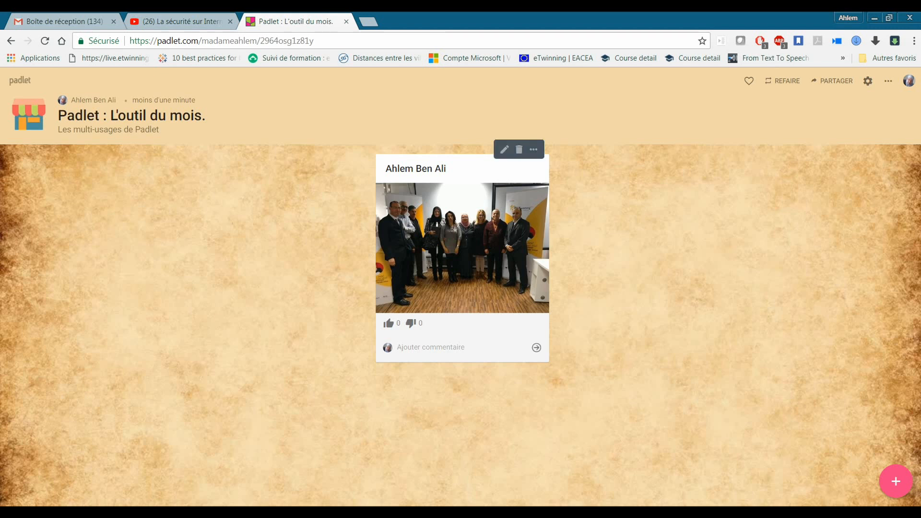
text(Hello)
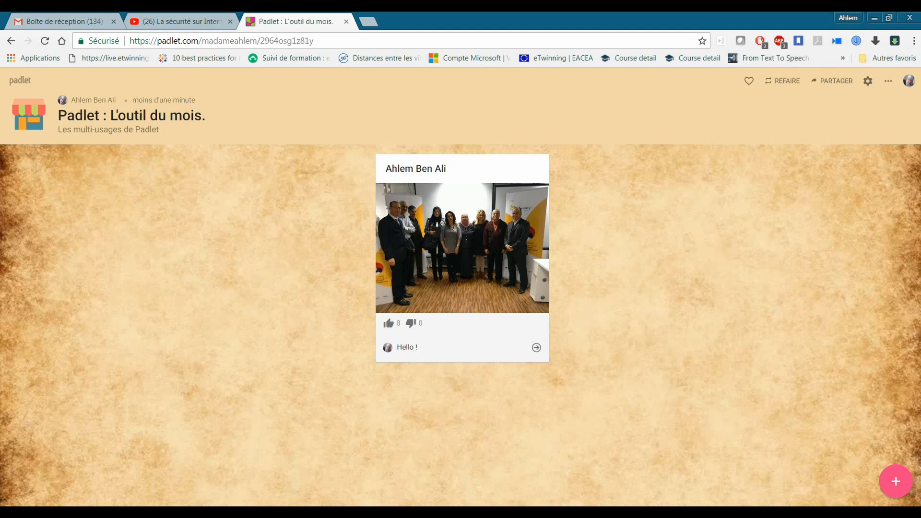
text(!)
key(Return)
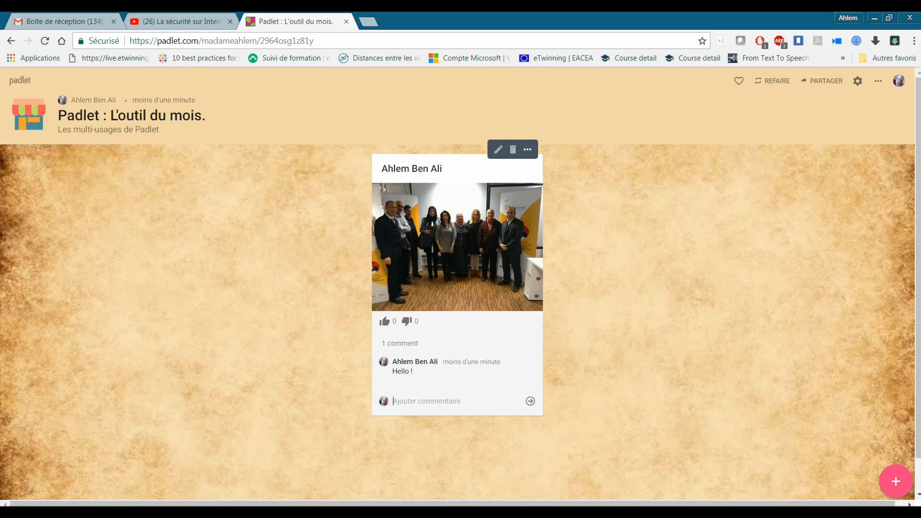
Colour the group-photo post purple and edit it to add "CNTE" as its body text.
click(527, 149)
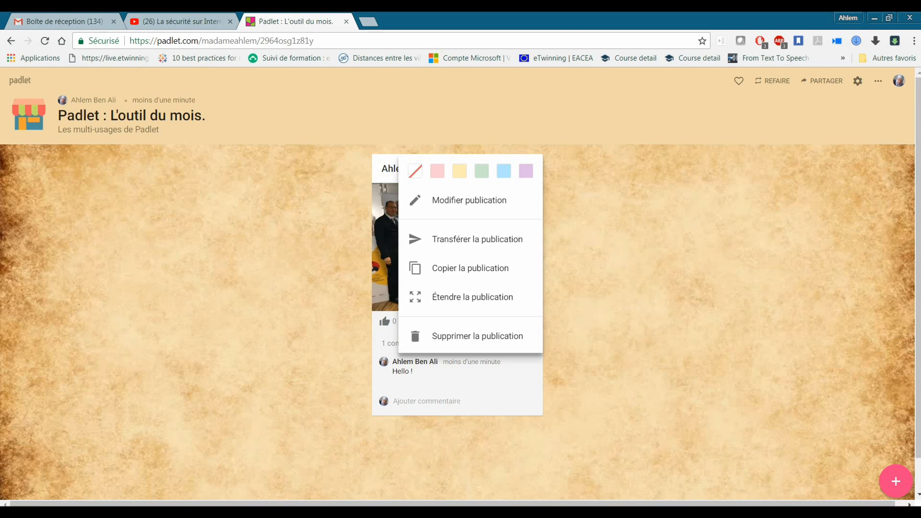
click(526, 171)
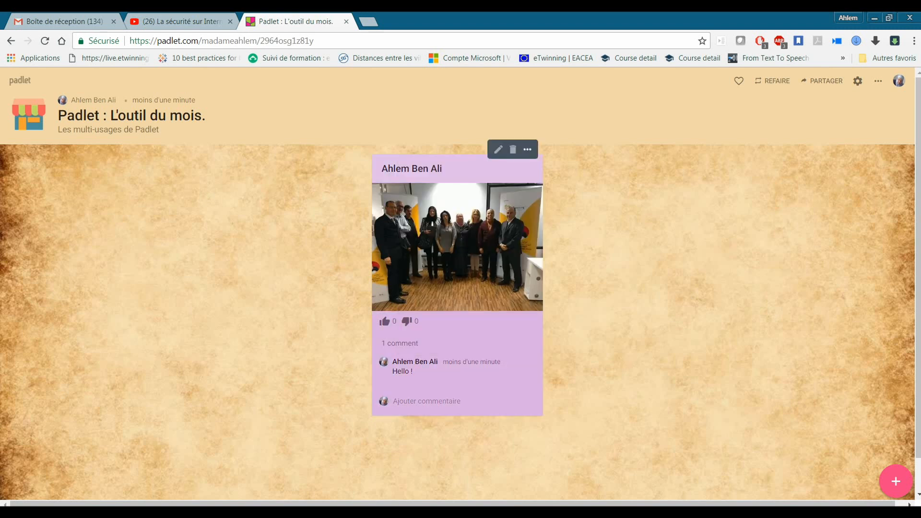
click(527, 149)
click(469, 200)
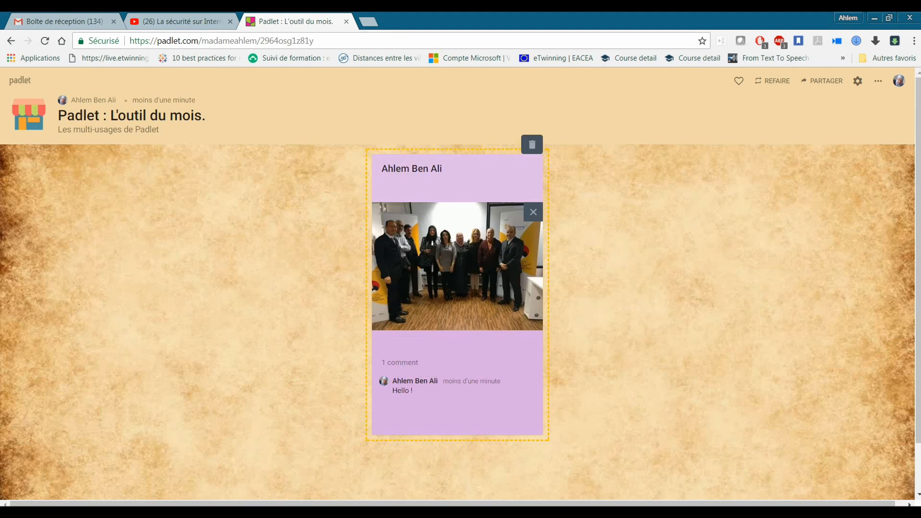
text(PSA)
key(BackSpace)
key(BackSpace)
key(BackSpace)
text(q)
text(NTE)
key(Escape)
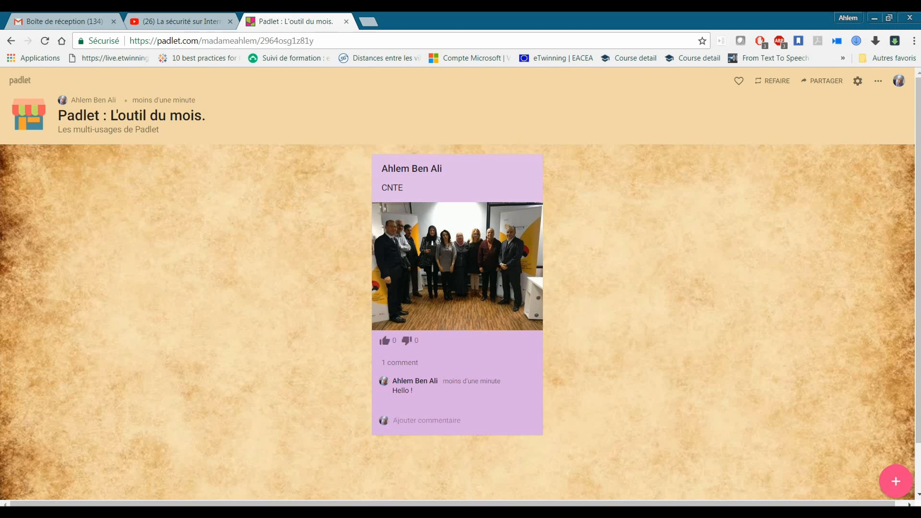
mouse_move(458, 266)
mouse_move(457, 266)
mouse_down()
mouse_move(489, 161)
mouse_move(451, 250)
mouse_up()
Add a new post and attach the YouTube video "La sécurité sur Internet" as a link, copying its URL from the open YouTube page.
click(896, 481)
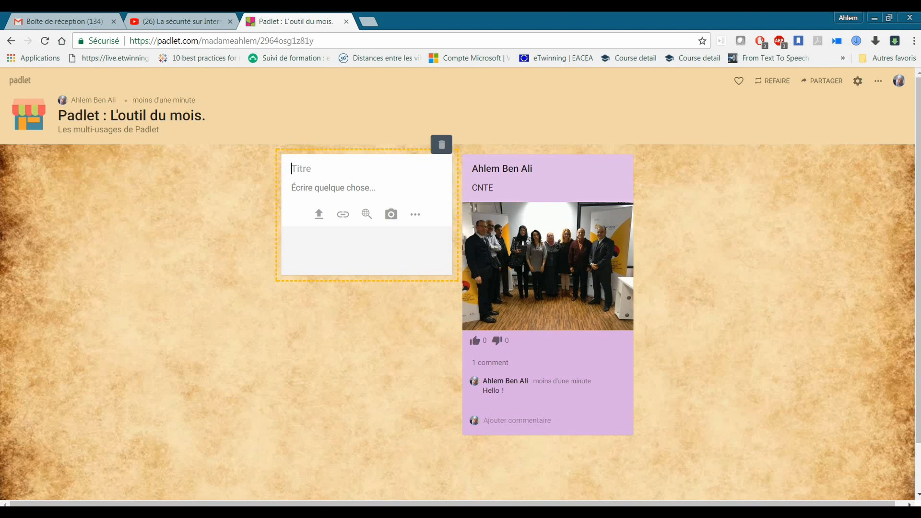
click(343, 215)
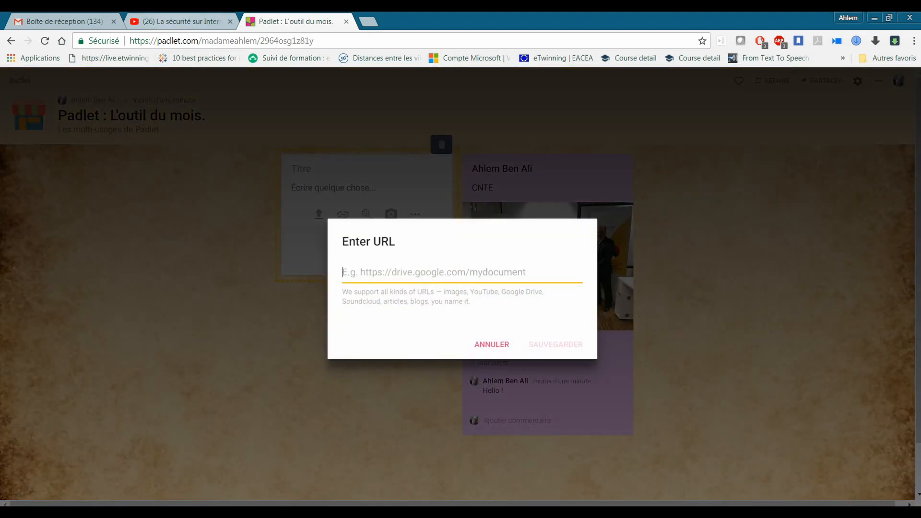
click(180, 21)
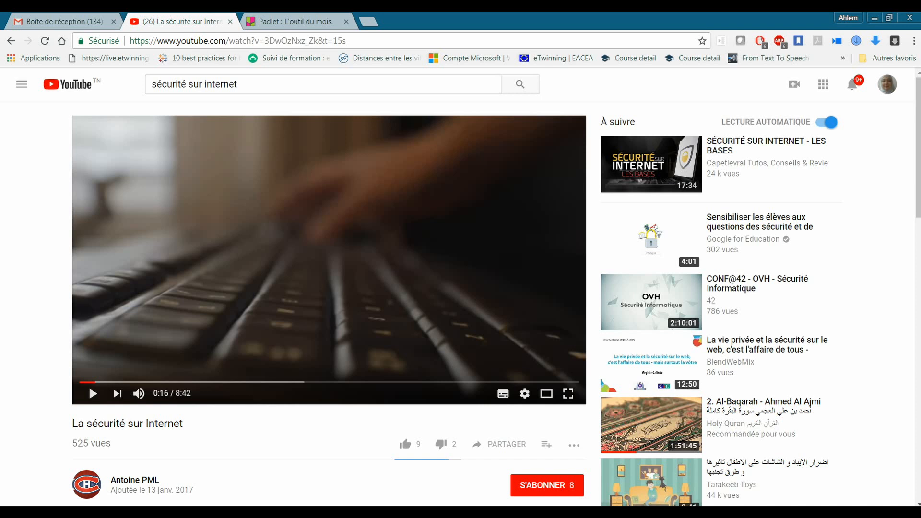
right_click(322, 219)
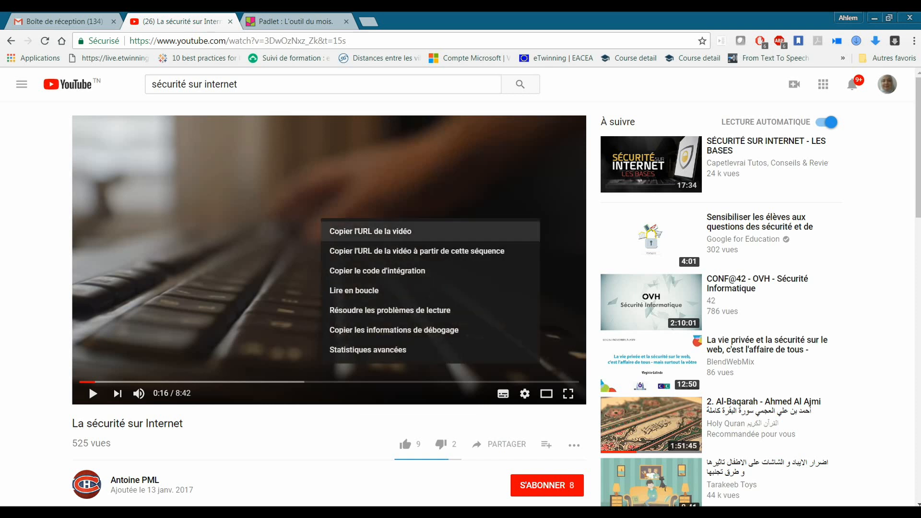
click(370, 231)
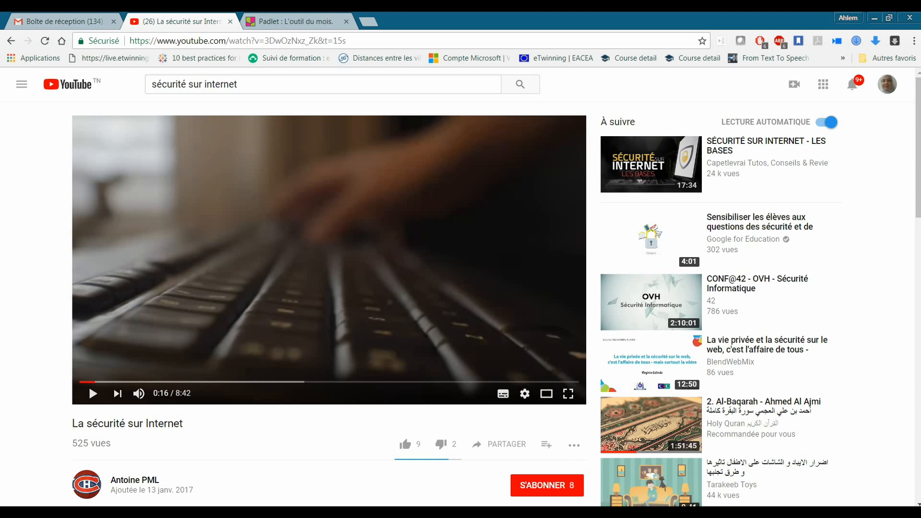
click(295, 21)
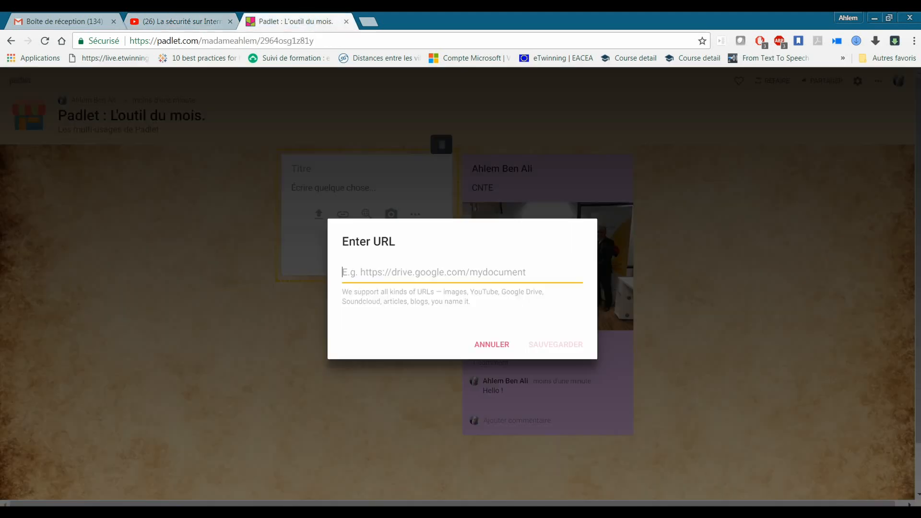
right_click(349, 268)
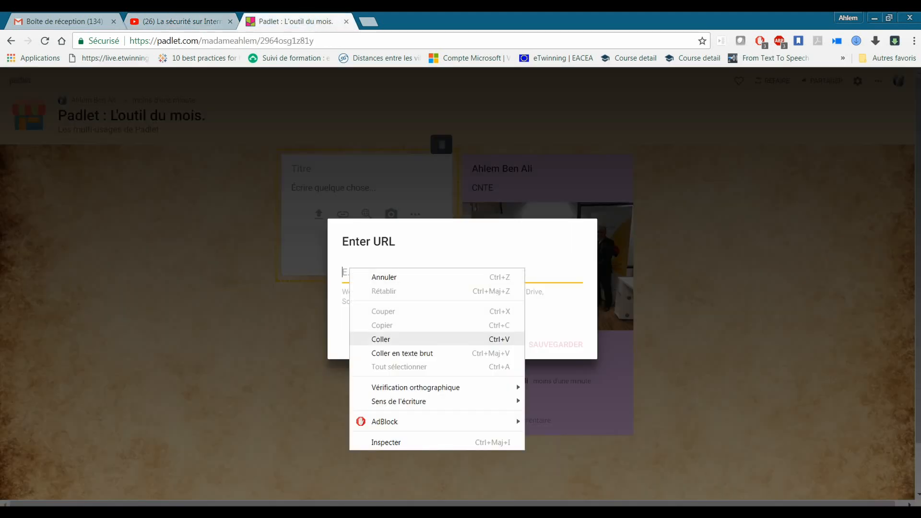
click(370, 340)
click(555, 345)
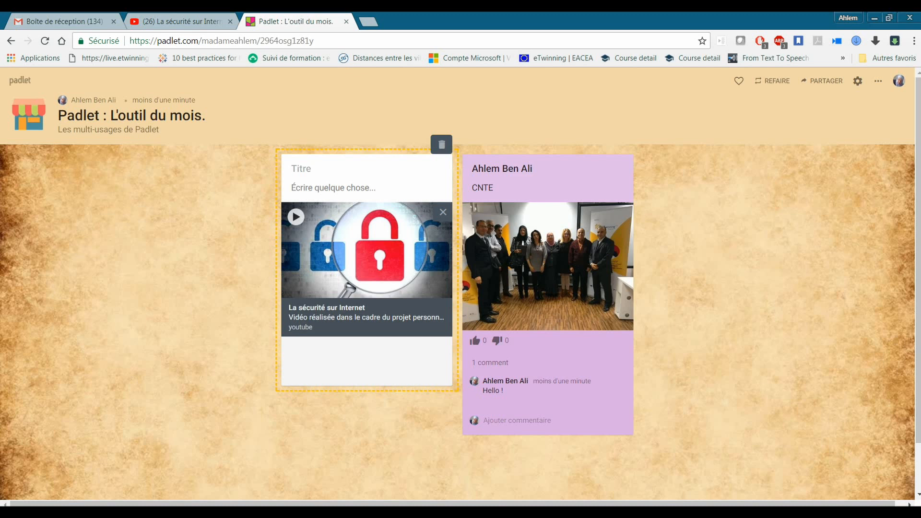
Write "Quels sont les inconvénients d'internet ?" as the video post's body text and publish it.
click(331, 187)
text(Quels sont les inconvénients d)
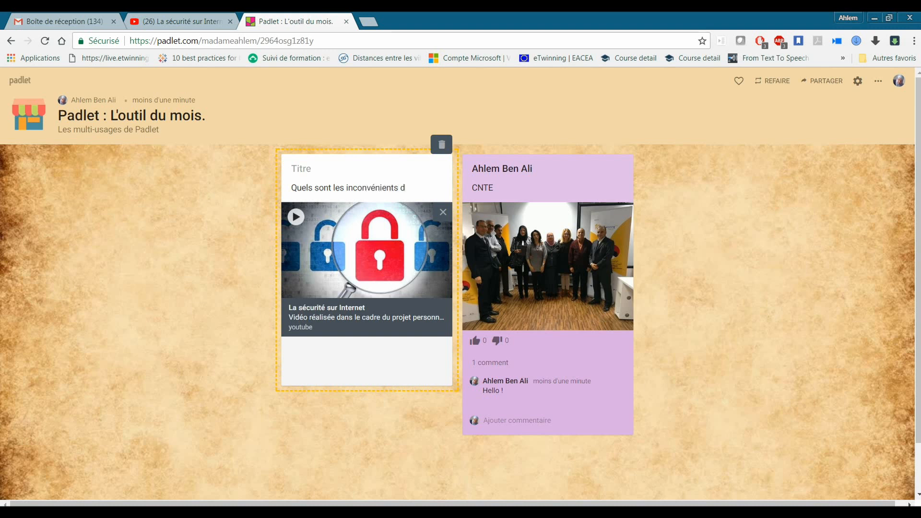
text('internet ?)
click(711, 288)
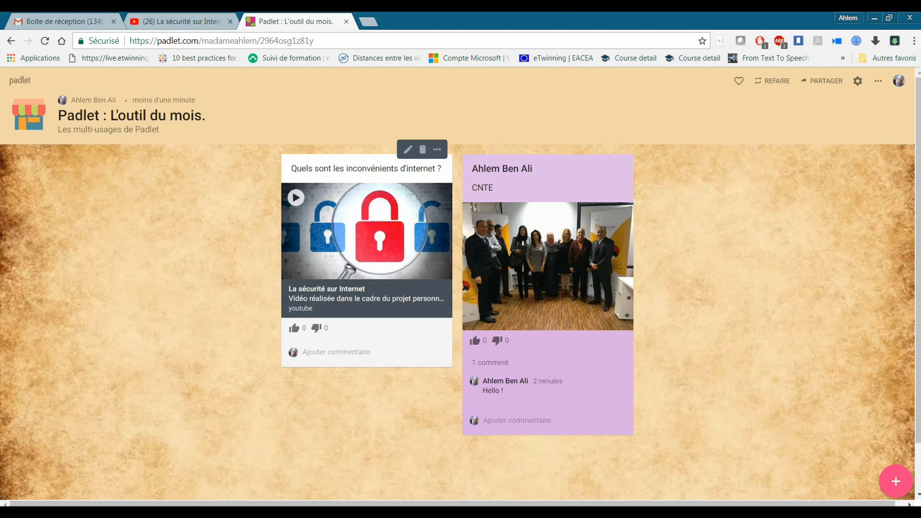
Post the comment "Le piratage." on the video post and upvote both posts.
click(336, 352)
text(Le piratage.)
key(Return)
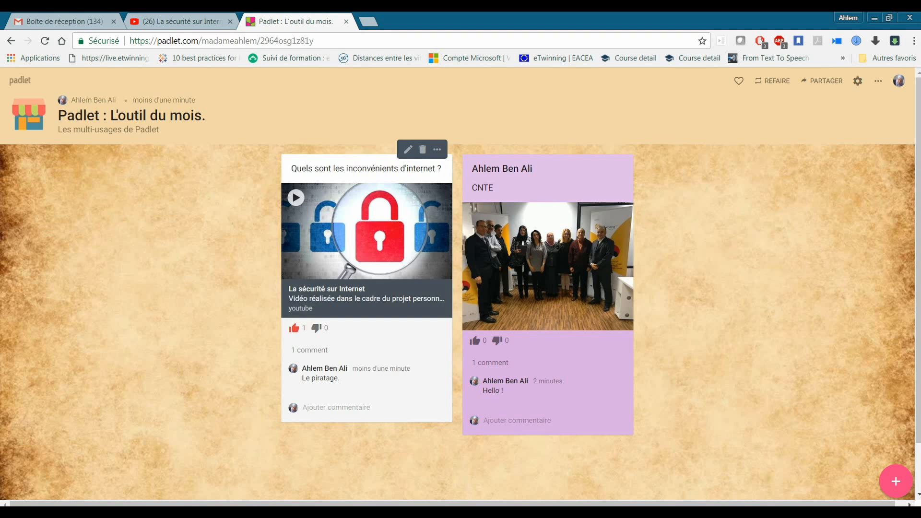
click(475, 341)
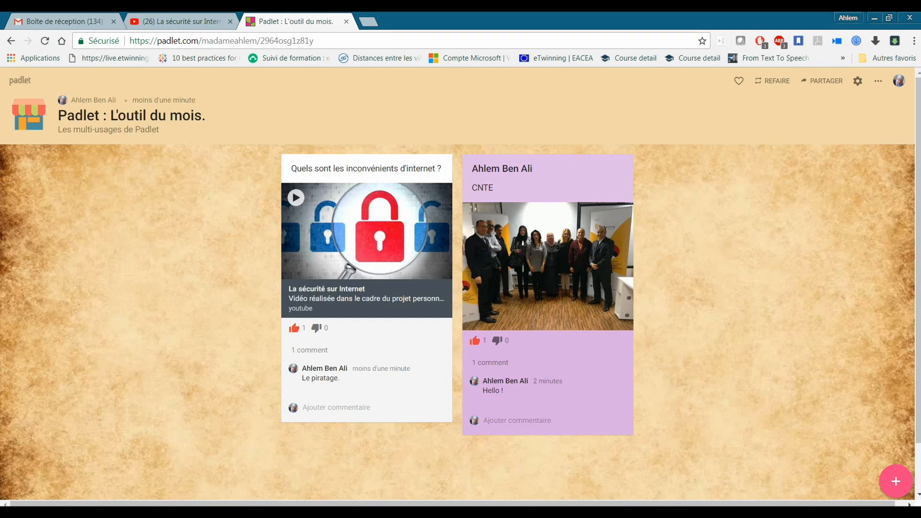
Add a third post with a photo taken from the webcam, keep the Normal filter, and publish it.
click(896, 481)
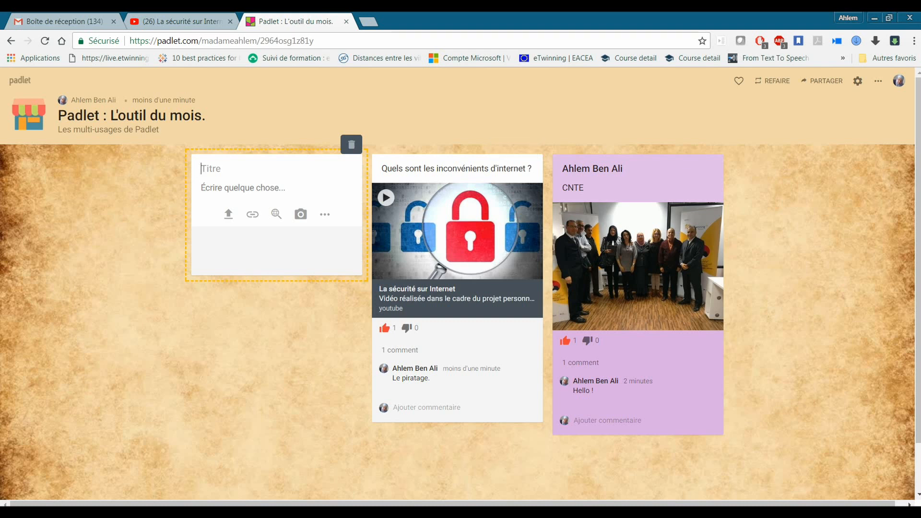
click(301, 214)
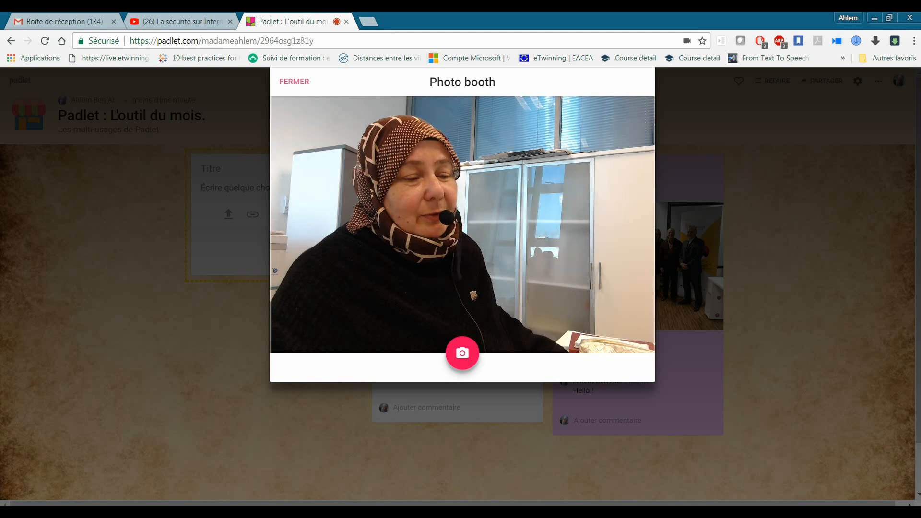
click(463, 354)
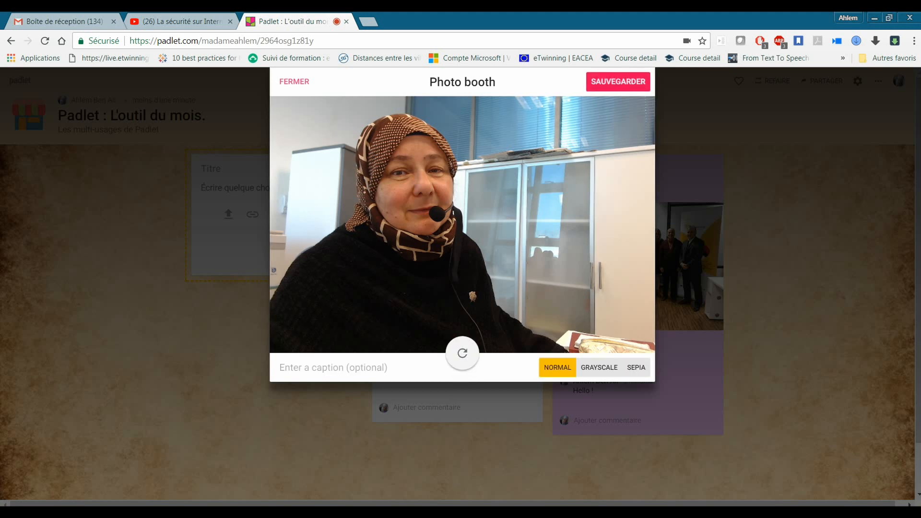
click(618, 82)
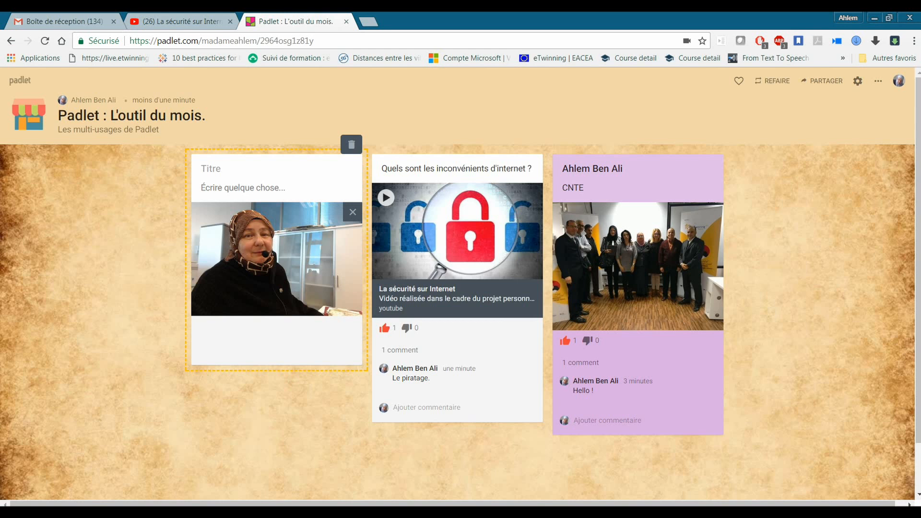
key(Escape)
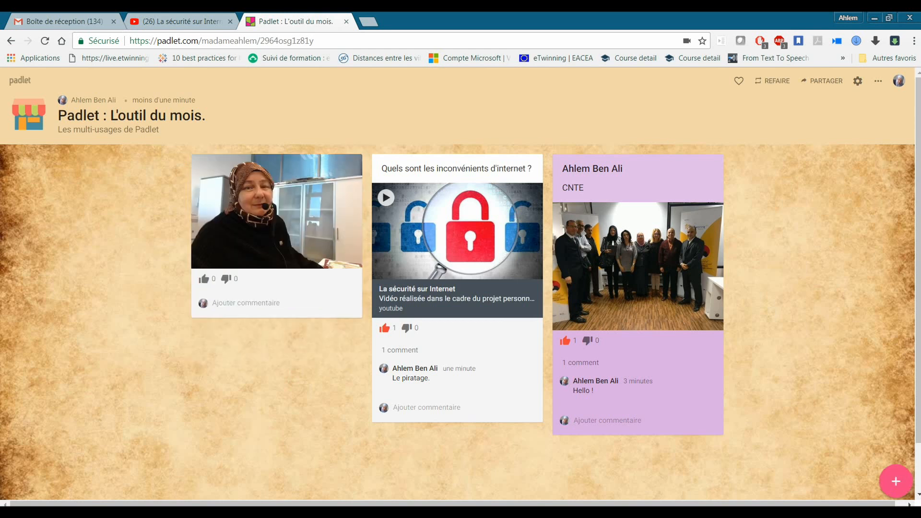
Colour the webcam-photo post green and upvote it.
click(346, 150)
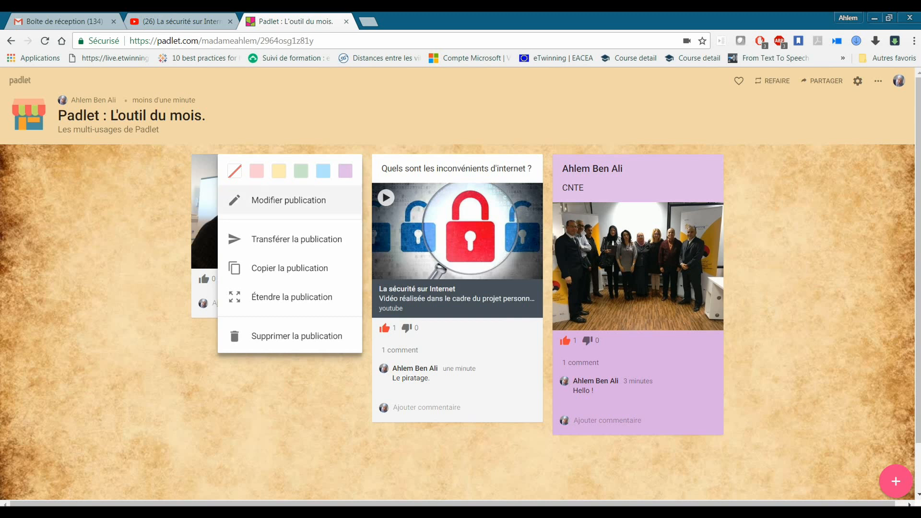
click(301, 171)
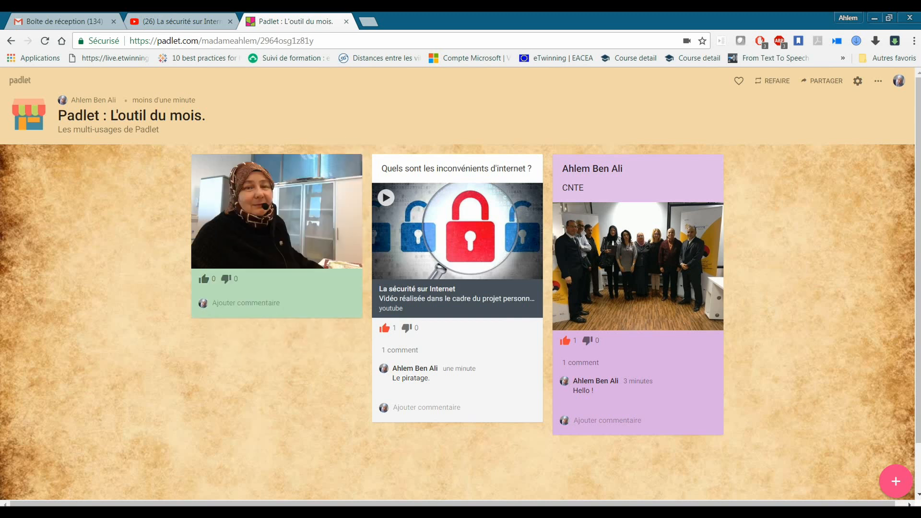
click(204, 279)
Replace the webcam photo in the green post with a newly taken webcam snapshot, keeping the Normal filter, and save it.
click(317, 149)
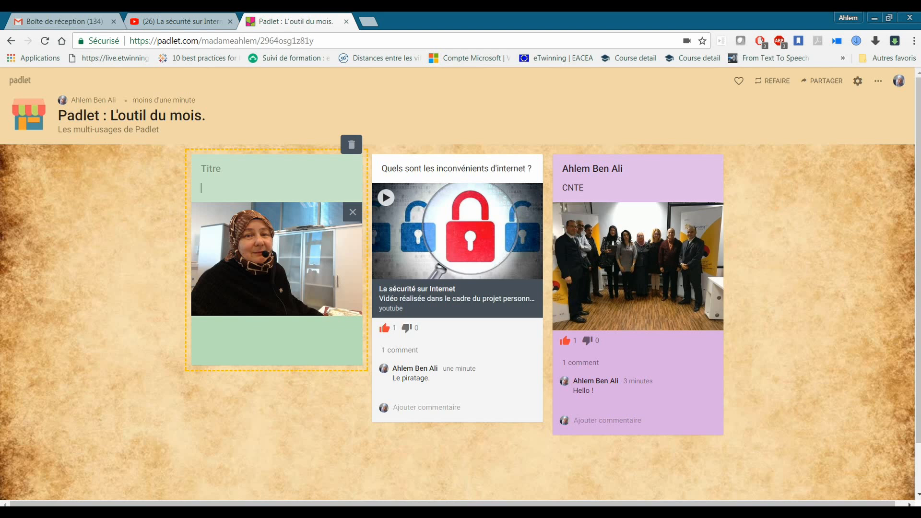
click(352, 212)
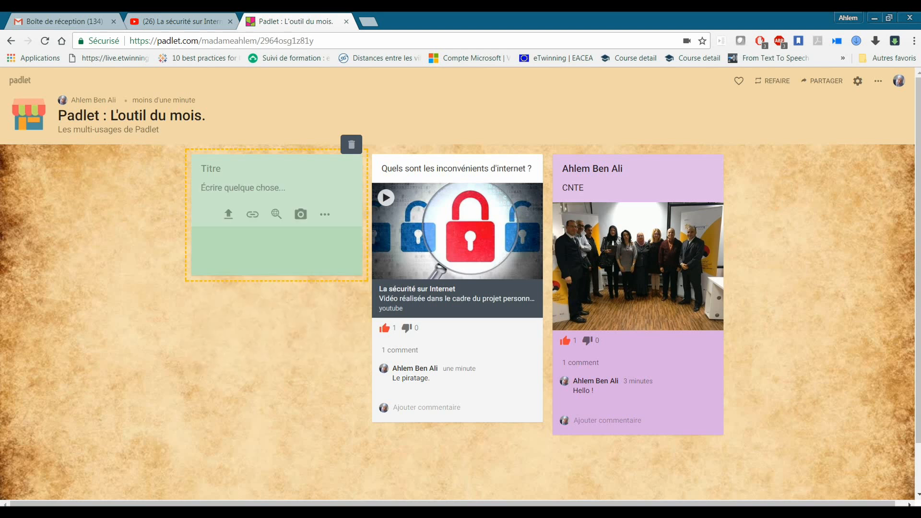
click(325, 214)
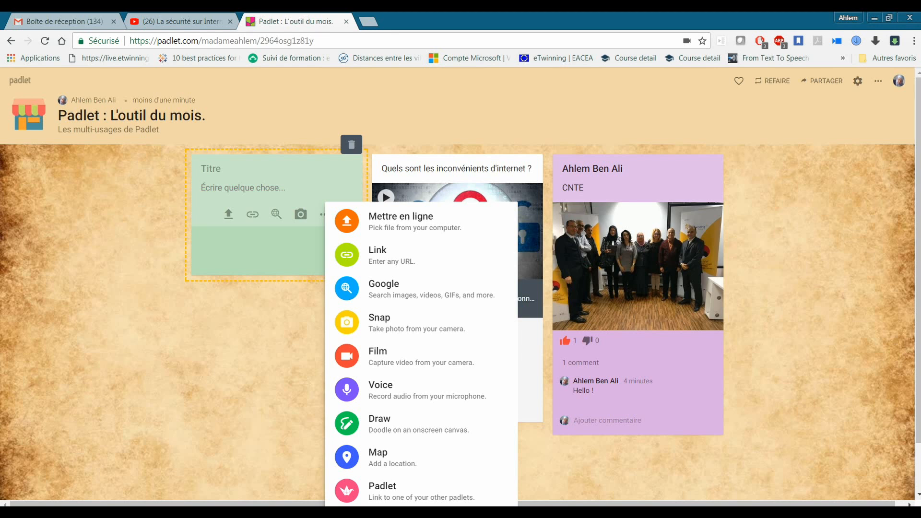
key(Escape)
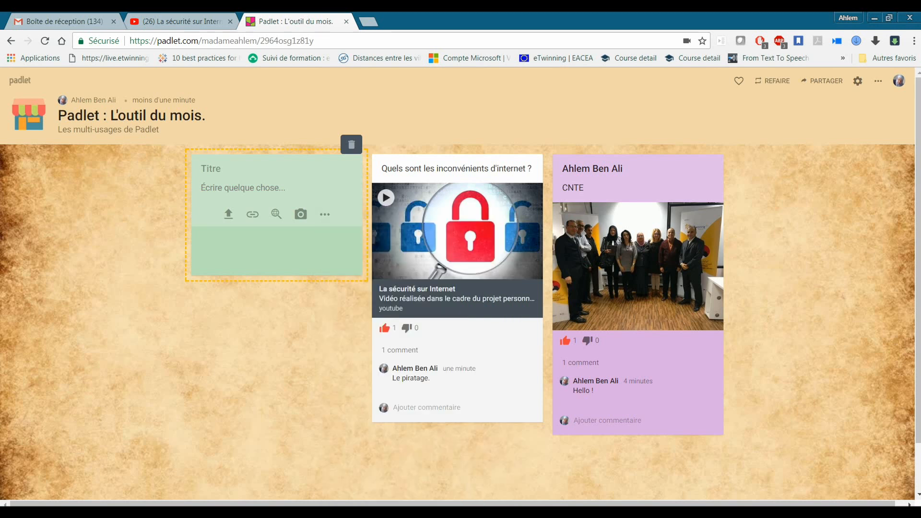
click(301, 215)
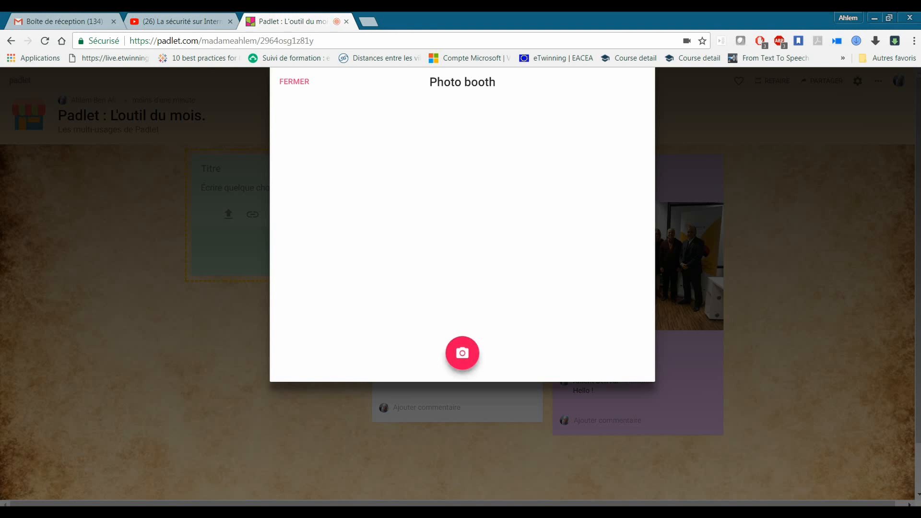
click(462, 353)
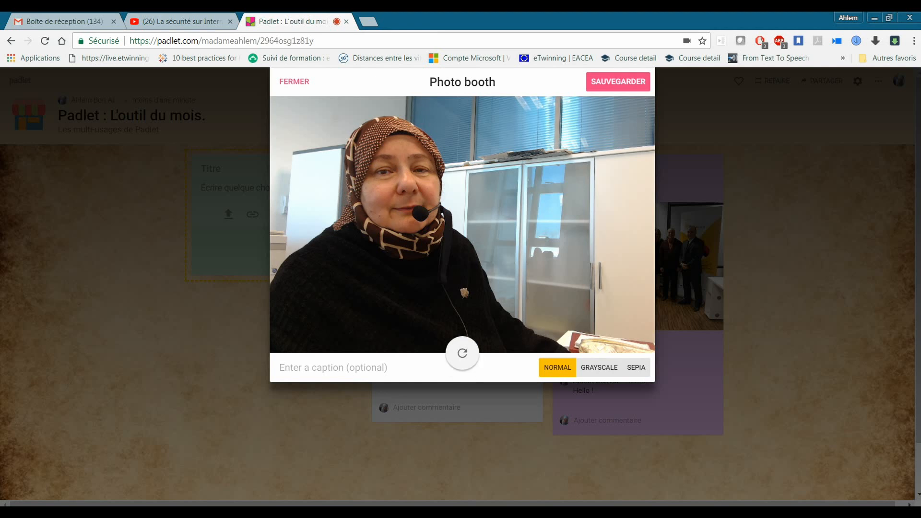
click(618, 81)
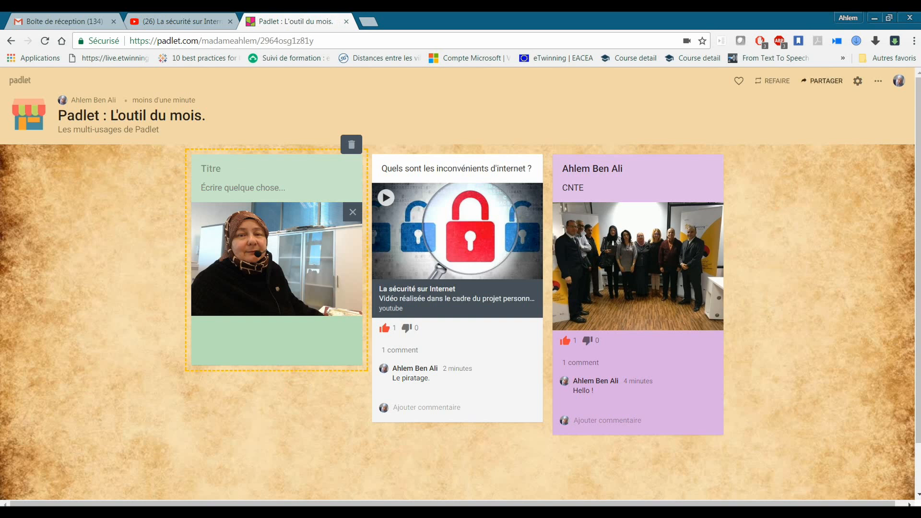
In the padlet's sharing settings, try the Privé, password-protected and Secret privacy options, and set the privacy to Public.
click(826, 81)
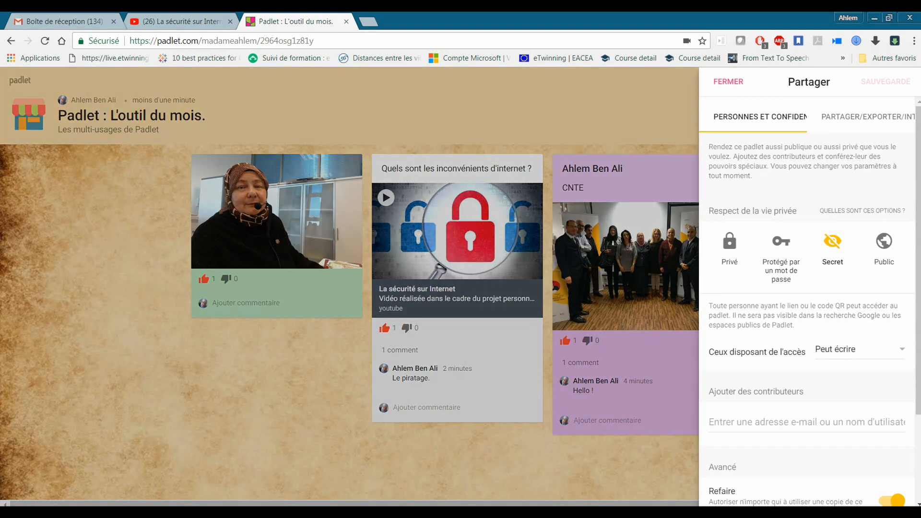
click(730, 248)
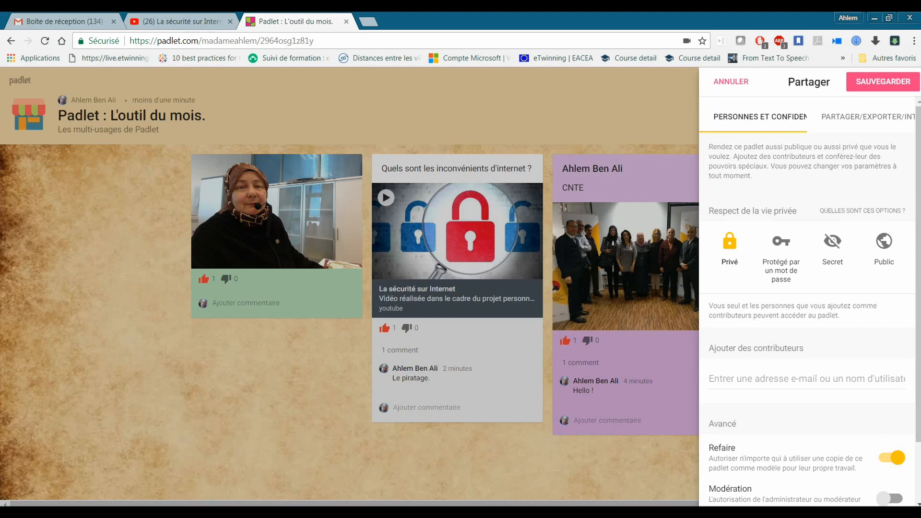
click(781, 242)
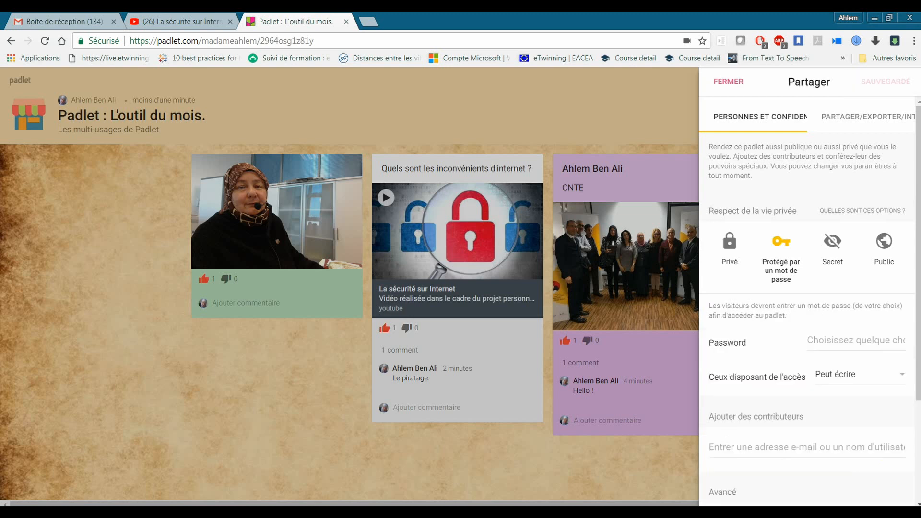
click(847, 341)
click(833, 248)
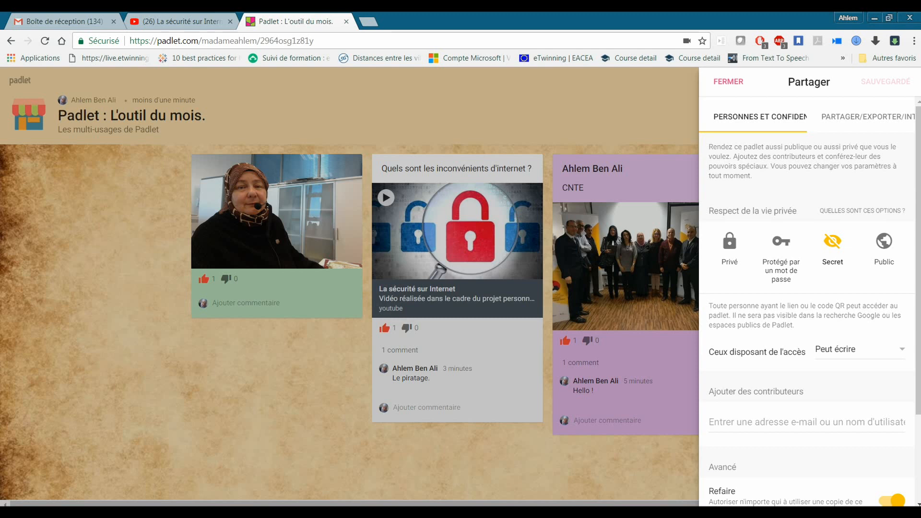
click(884, 247)
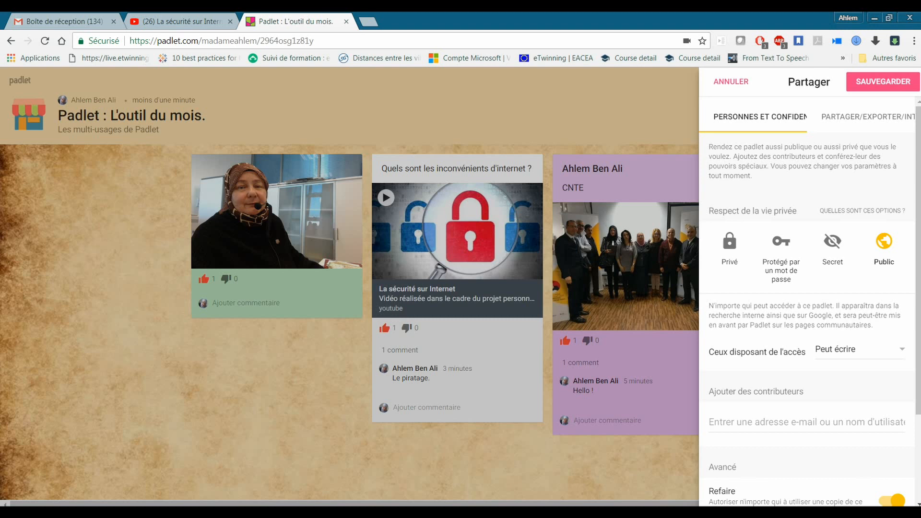
Try Peut lire as the visitors' access level, set it back to Peut écrire, and save the sharing settings.
click(860, 350)
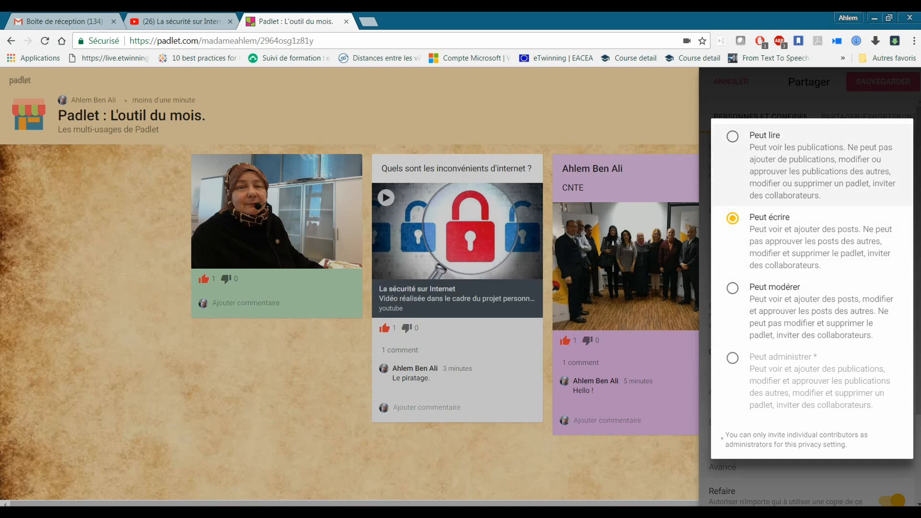
click(765, 136)
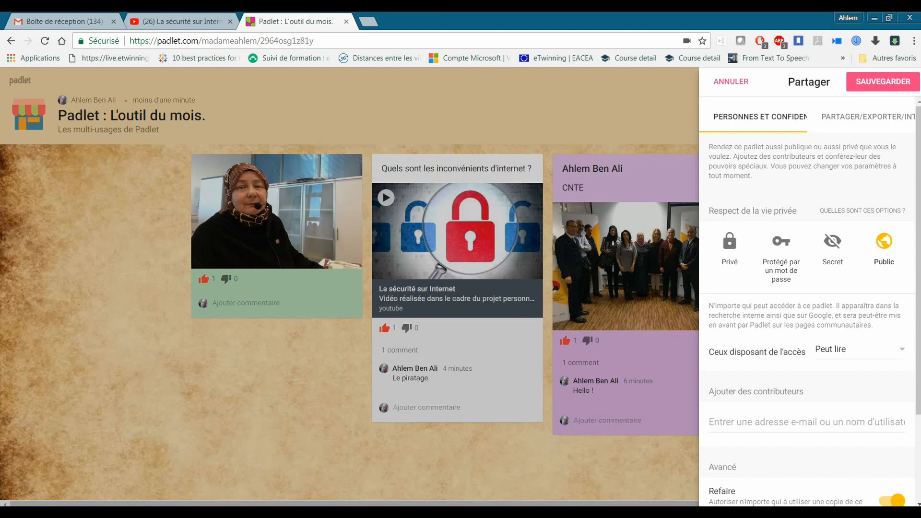
click(861, 350)
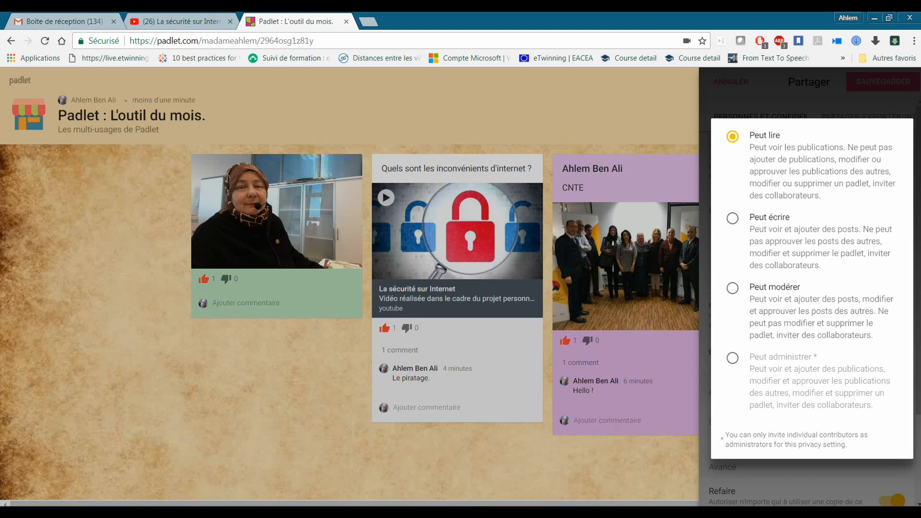
click(733, 218)
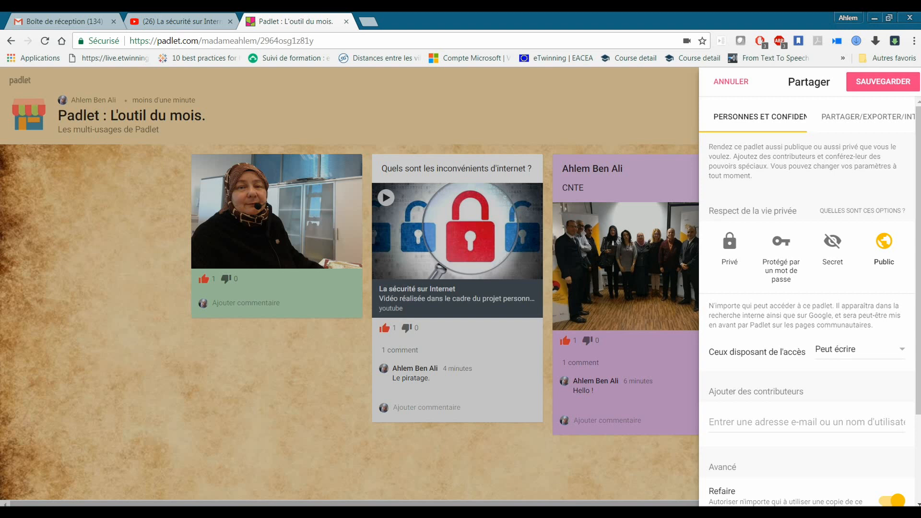
scroll(810, 300, down, 3)
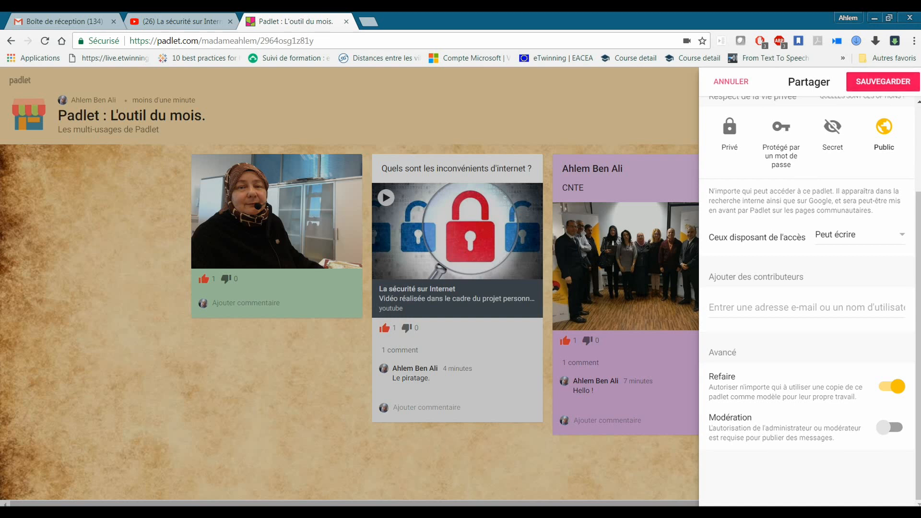
click(883, 81)
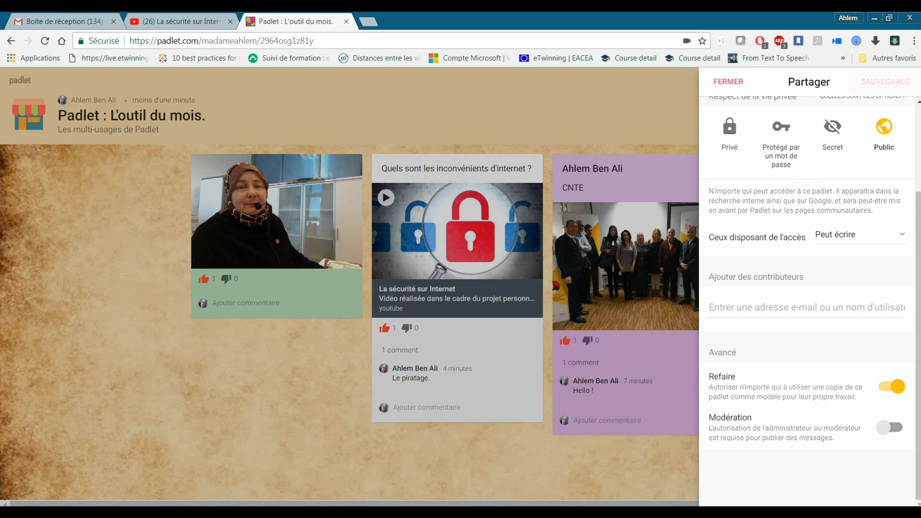
Look through the padlet's sharing and export options and view the embed code for a blog or website.
drag(919, 240, 919, 154)
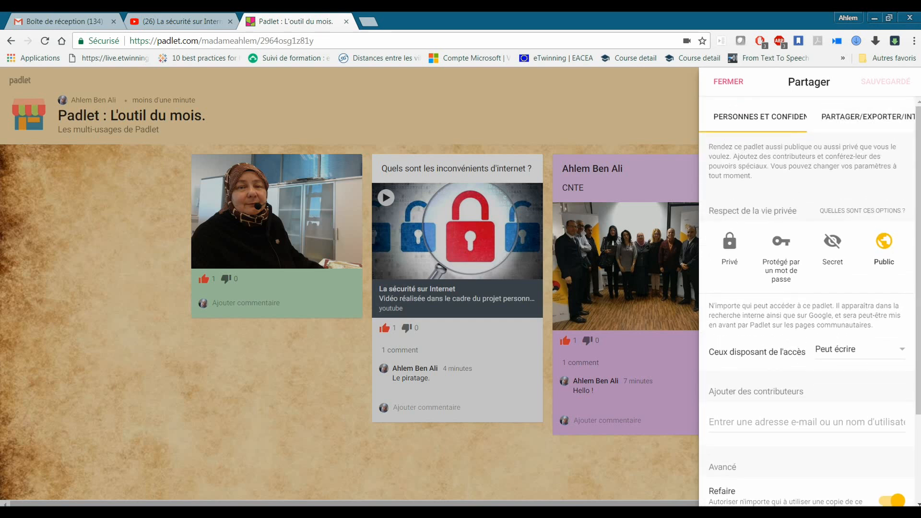
click(867, 117)
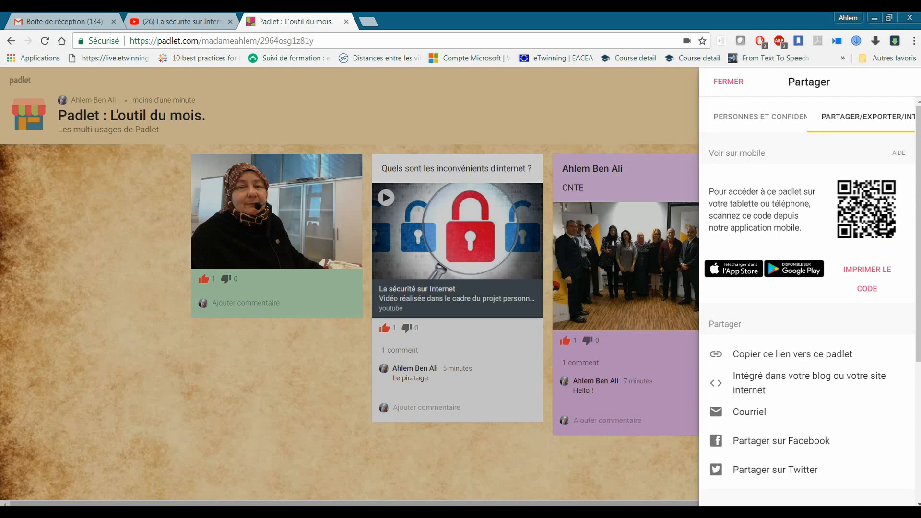
scroll(811, 312, down, 2)
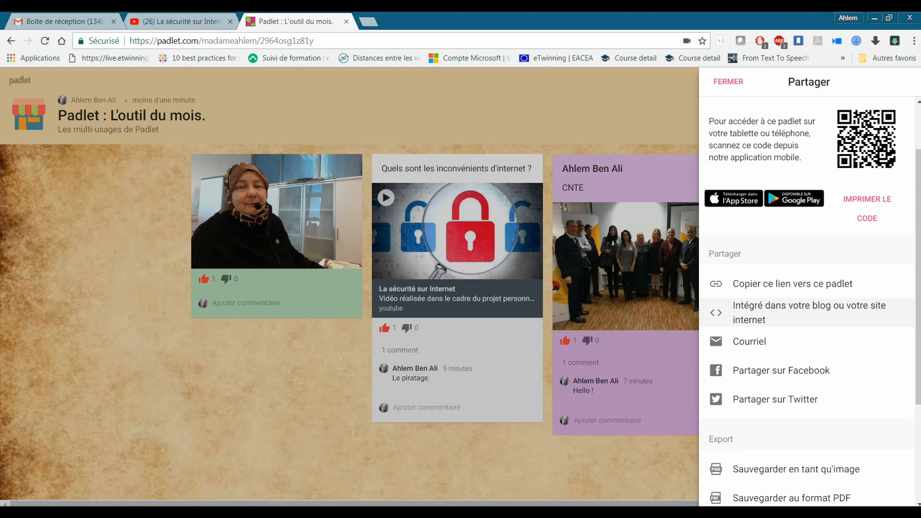
click(810, 312)
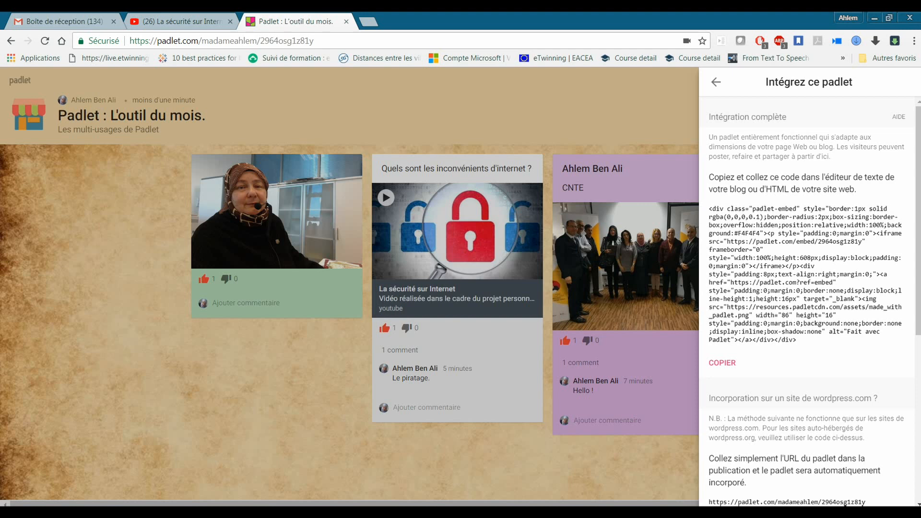
click(716, 82)
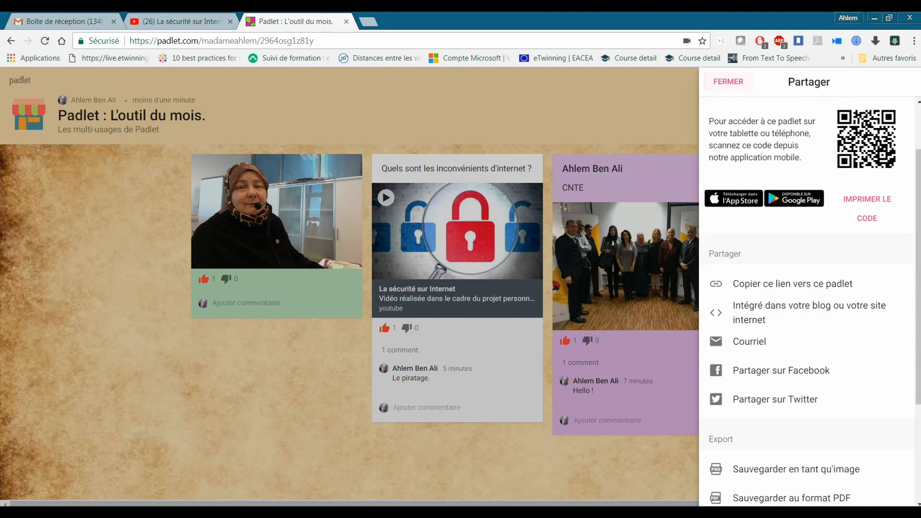
Copy the padlet's link, check it by opening it in a new browser tab, and close that tab and the sharing settings.
click(792, 284)
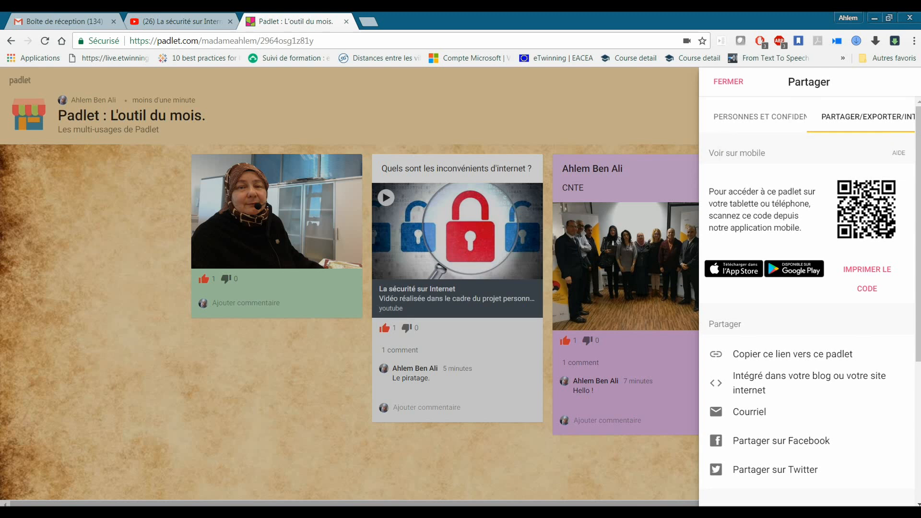
key(ctrl+t)
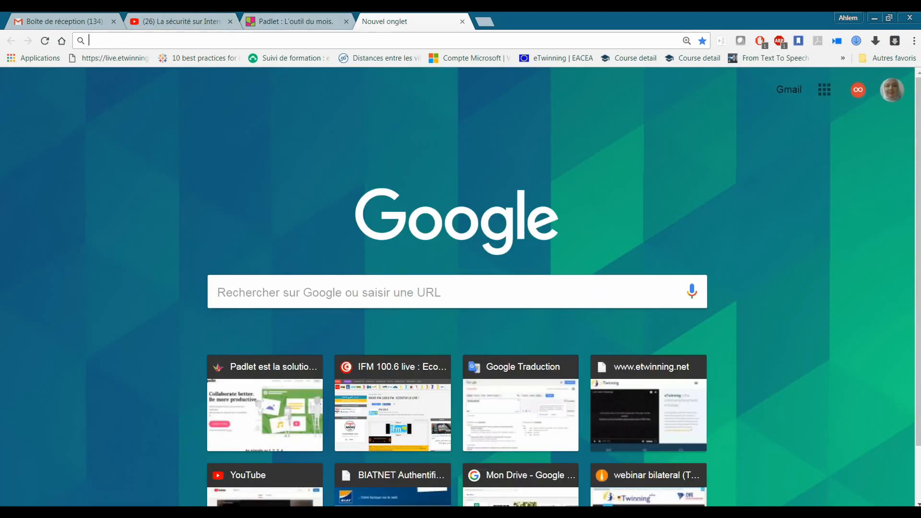
right_click(229, 41)
click(253, 100)
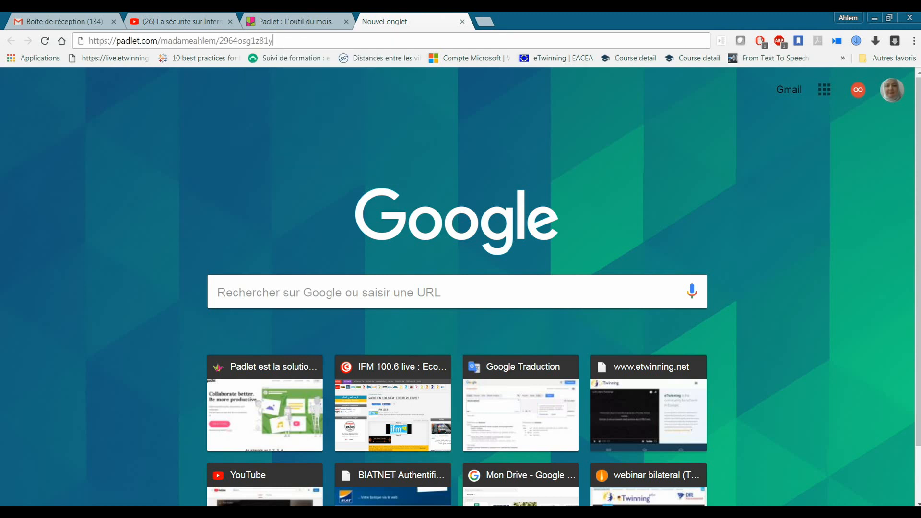
key(Return)
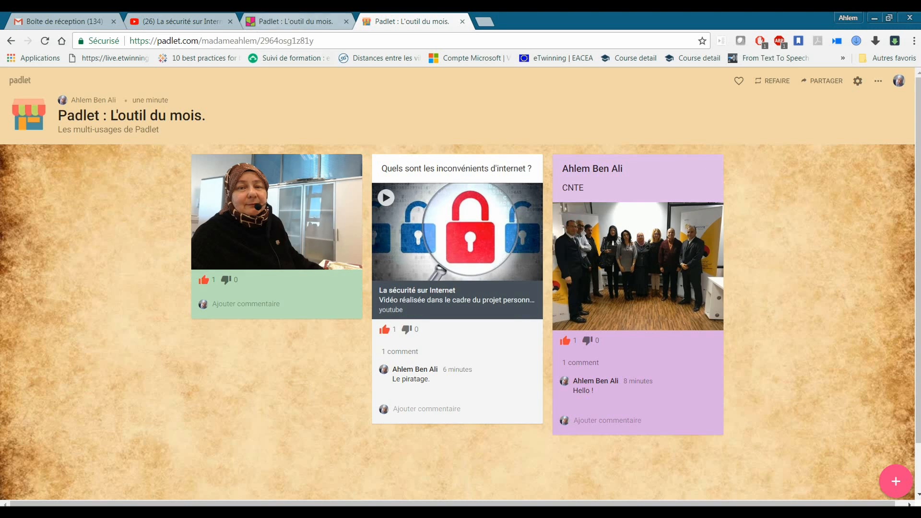
click(462, 21)
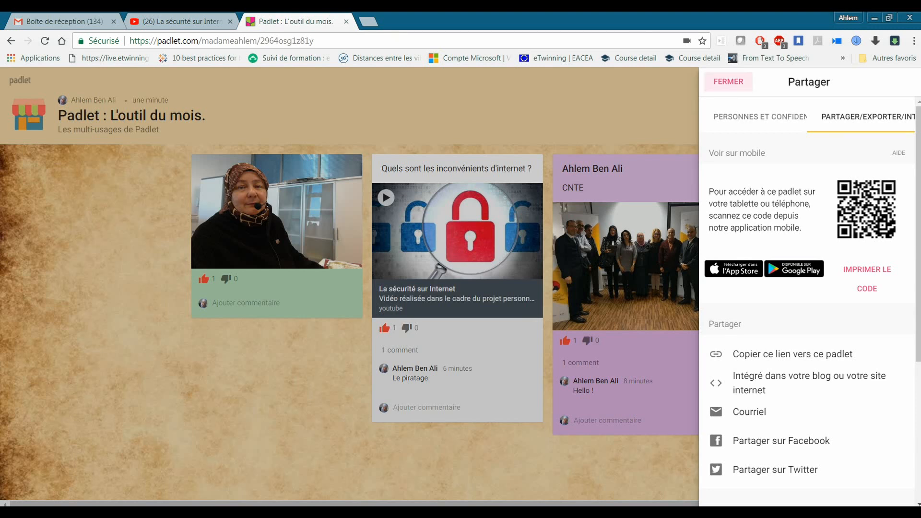
click(729, 82)
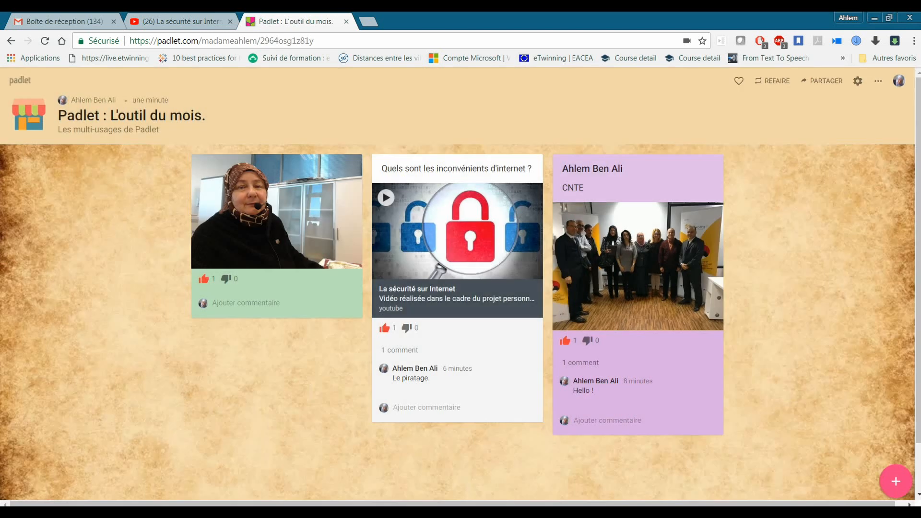